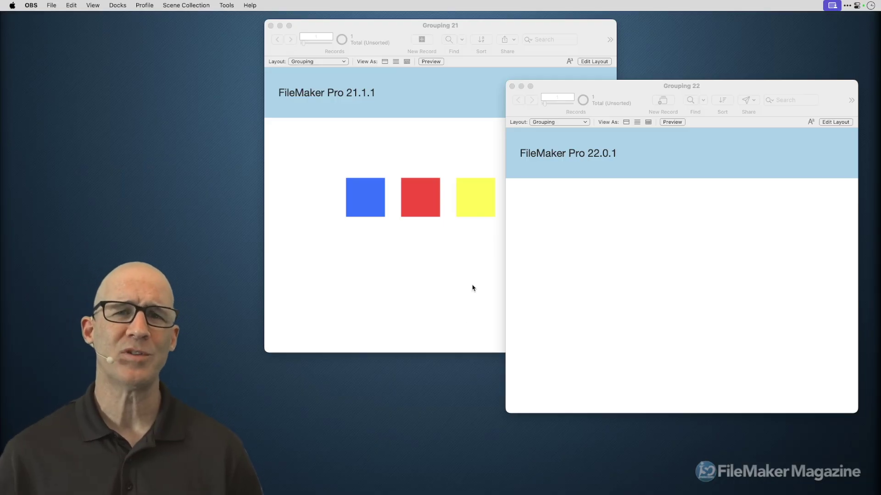
- Switch back and forth between the Grouping 21 and Grouping 22 windows
{"action": "left_click", "coordinate": [467, 131]}
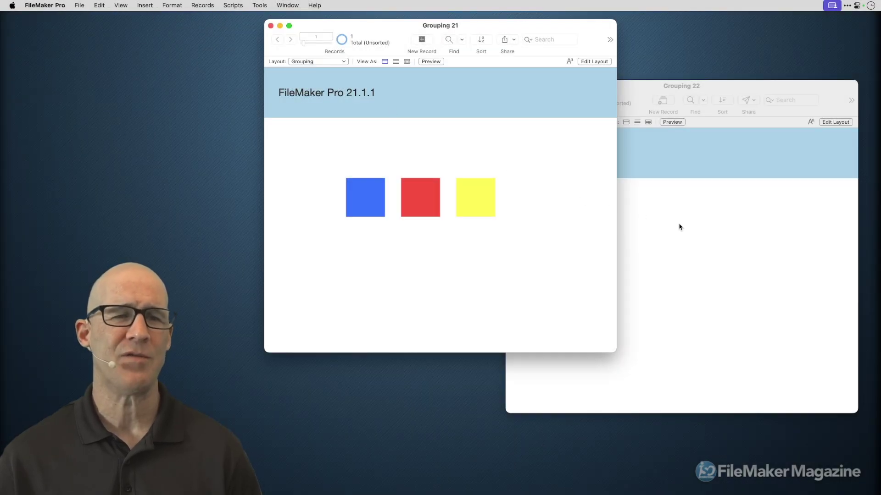
{"action": "left_click", "coordinate": [692, 232]}
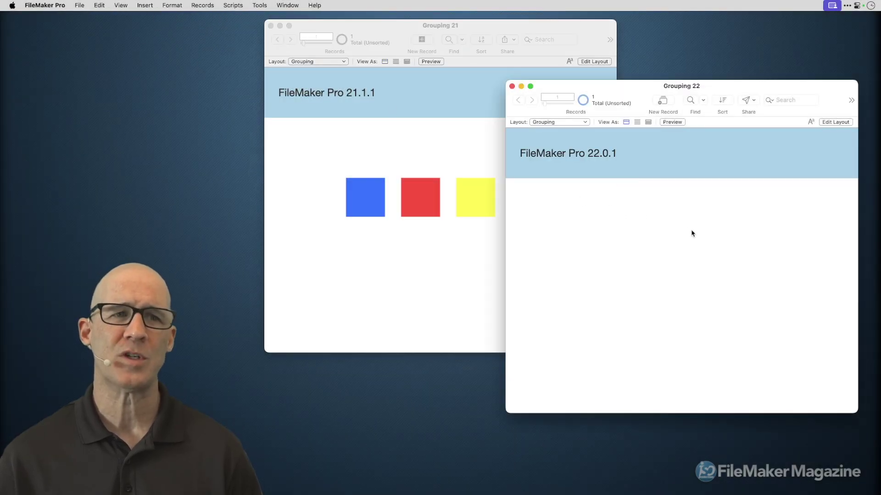
{"action": "left_click", "coordinate": [482, 178]}
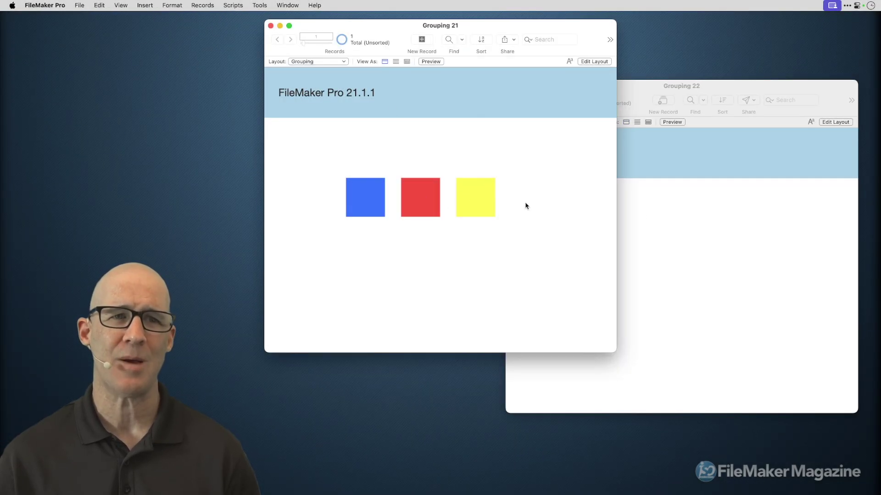
{"action": "left_click", "coordinate": [678, 270]}
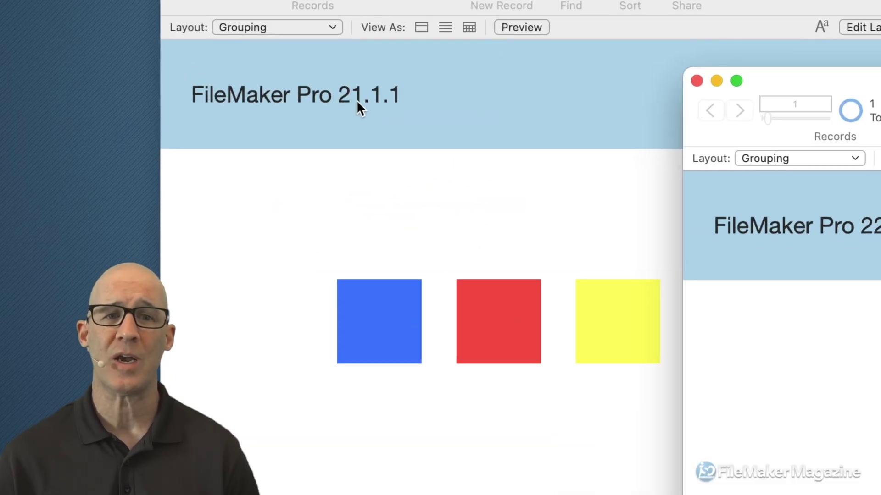
{"action": "left_click", "coordinate": [389, 167]}
{"action": "key", "text": "super+l"}
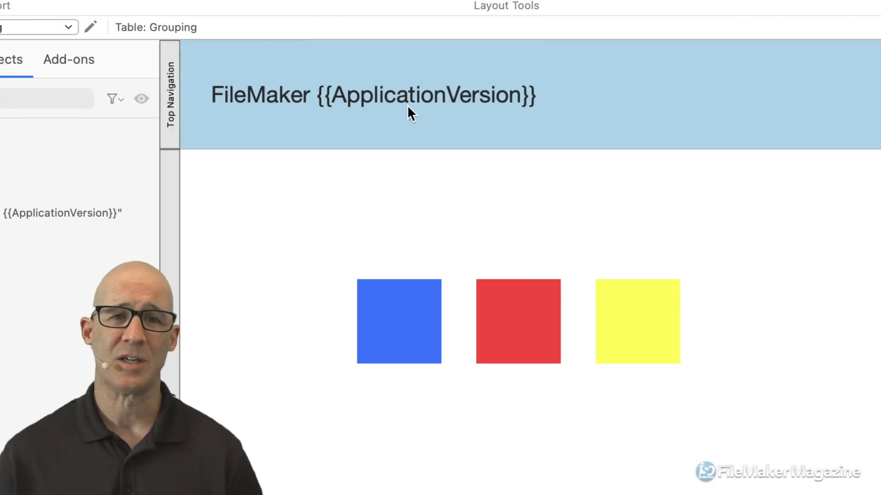
{"action": "left_click", "coordinate": [381, 95]}
{"action": "left_click", "coordinate": [356, 100]}
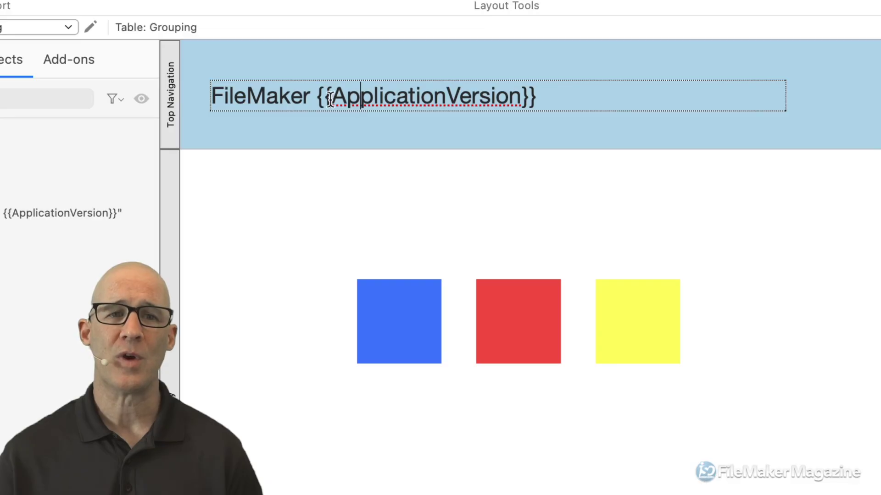
{"action": "key", "text": "super+a"}
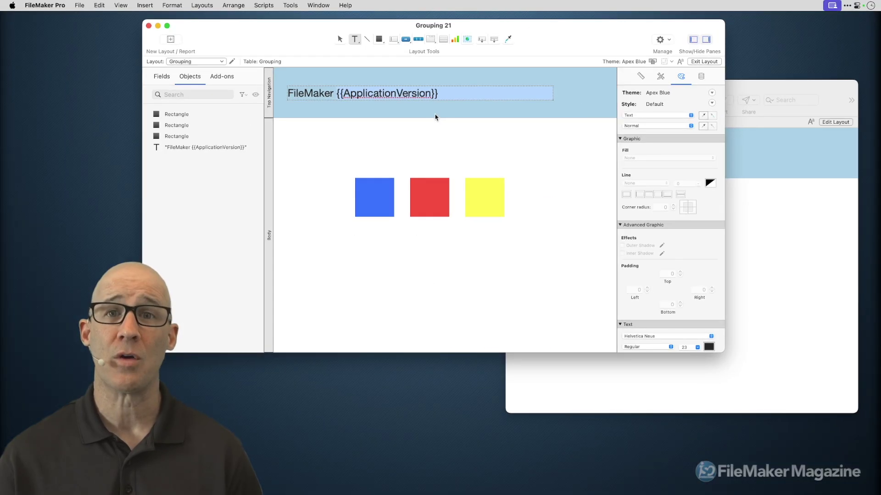
{"action": "left_click", "coordinate": [145, 5]}
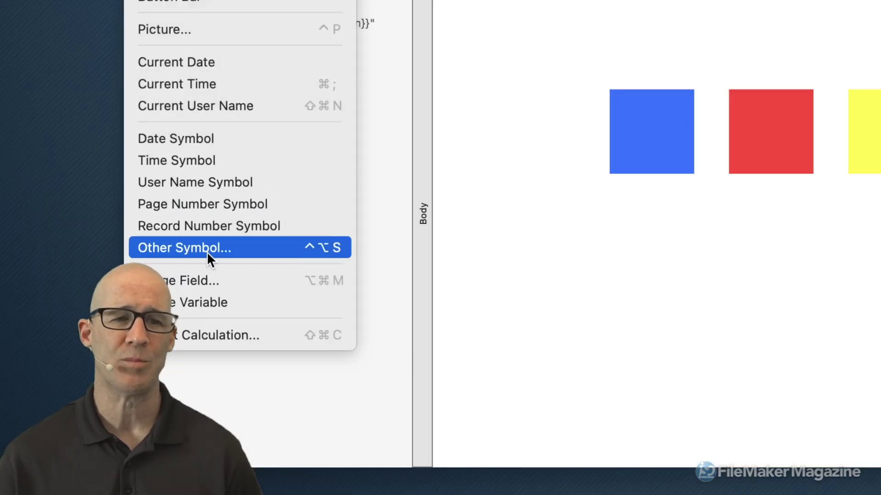
{"action": "left_click", "coordinate": [205, 252]}
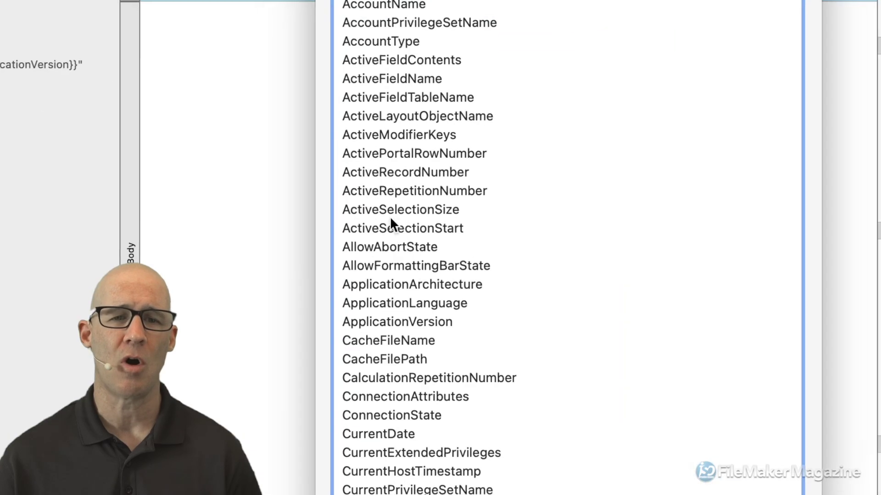
{"action": "scroll", "coordinate": [403, 81], "scroll_direction": "down", "scroll_amount": 10}
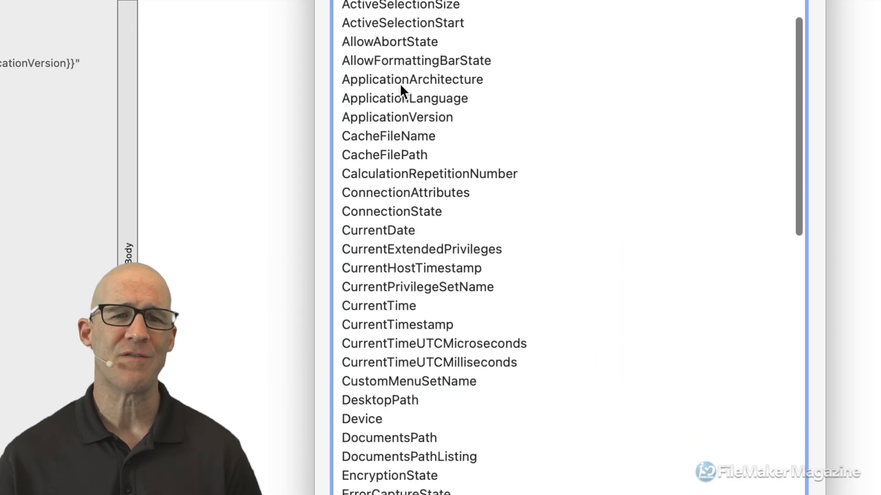
{"action": "scroll", "coordinate": [400, 85], "scroll_direction": "down", "scroll_amount": 5}
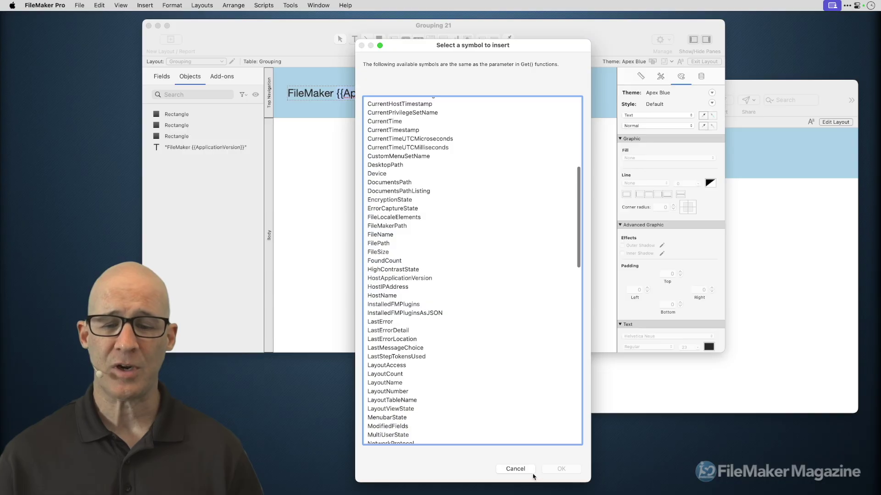
{"action": "left_click", "coordinate": [522, 469]}
{"action": "key", "text": "super+b"}
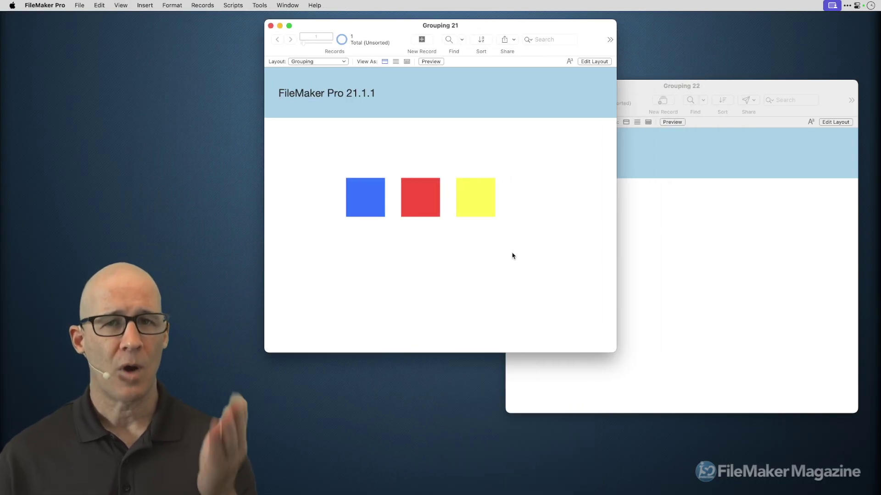
- Bring Grouping 22 forward, return to Grouping 21, and switch it into Layout mode with Cmd+L
{"action": "left_click", "coordinate": [672, 260]}
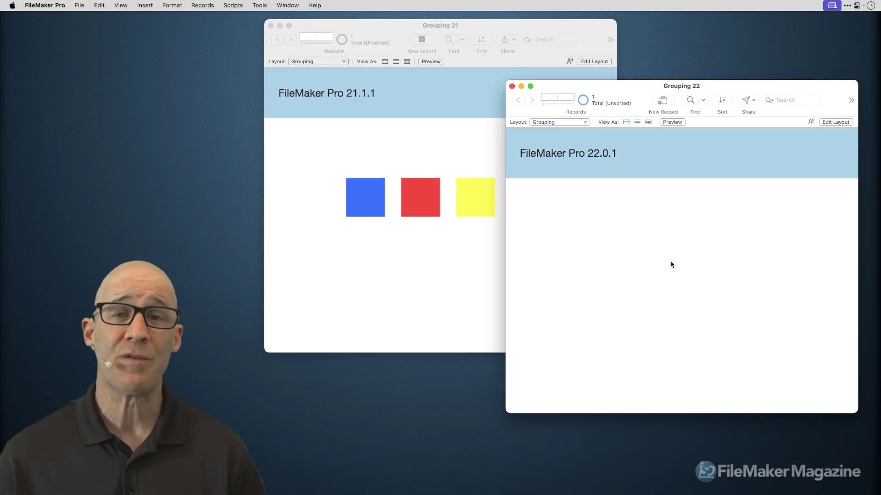
{"action": "left_click", "coordinate": [456, 158]}
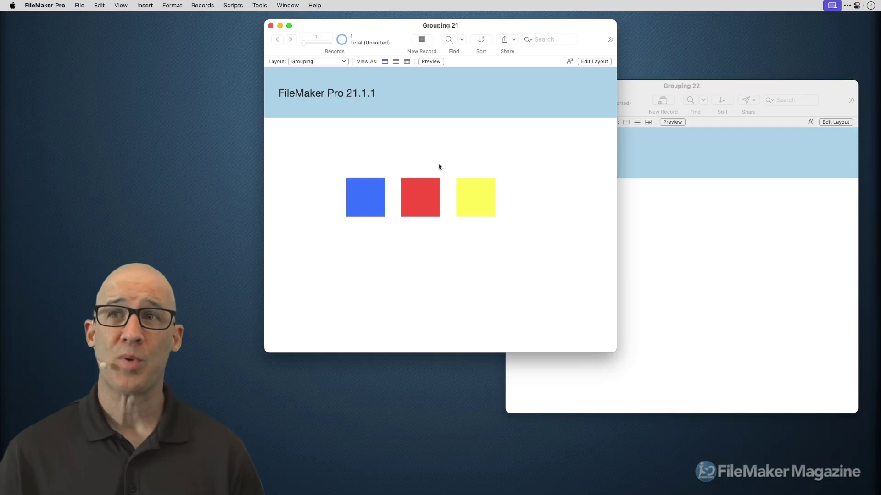
{"action": "key", "text": "super+l"}
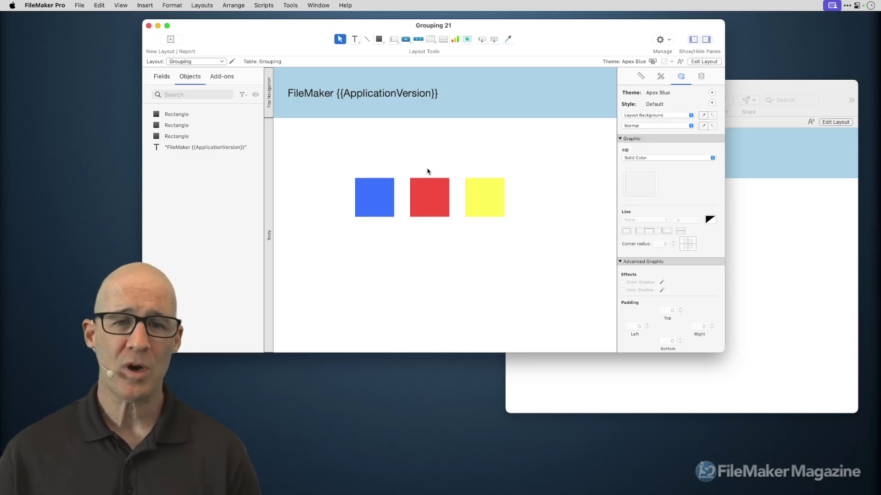
- Give the blue rectangle a Hide object when condition of 1 in the Inspector's Data tab
{"action": "left_click", "coordinate": [383, 191]}
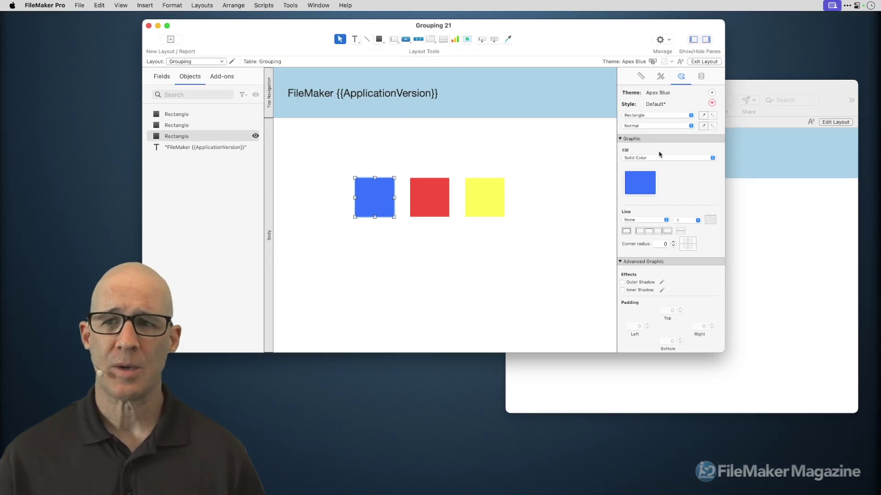
{"action": "left_click", "coordinate": [700, 76]}
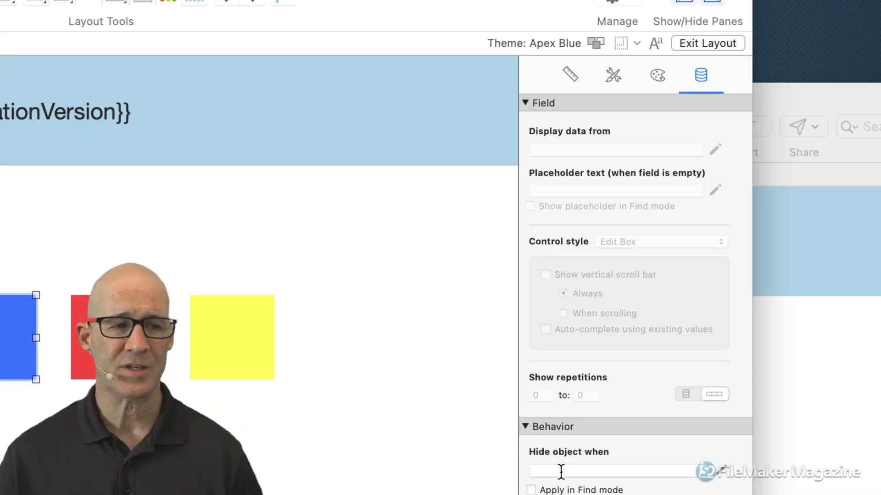
{"action": "left_click", "coordinate": [561, 471]}
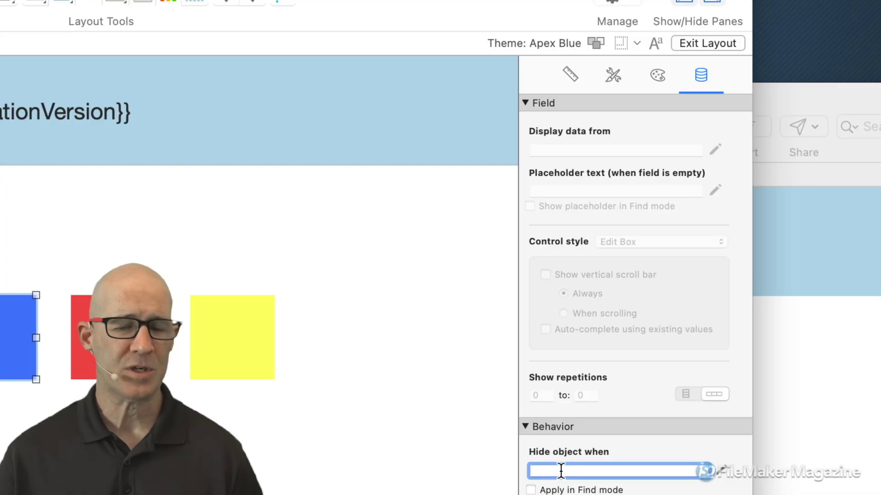
{"action": "type", "text": "1"}
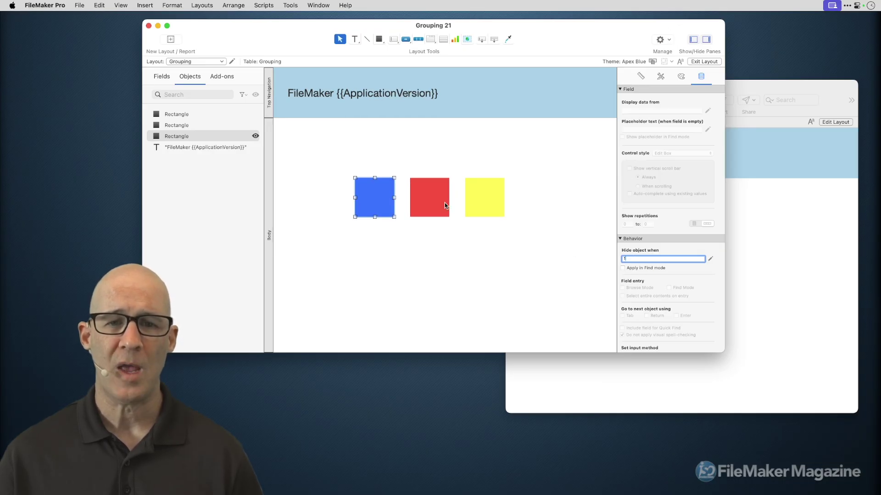
- Give the red rectangle a hide condition of 1 too, commit it, and reselect it
{"action": "left_click", "coordinate": [444, 204]}
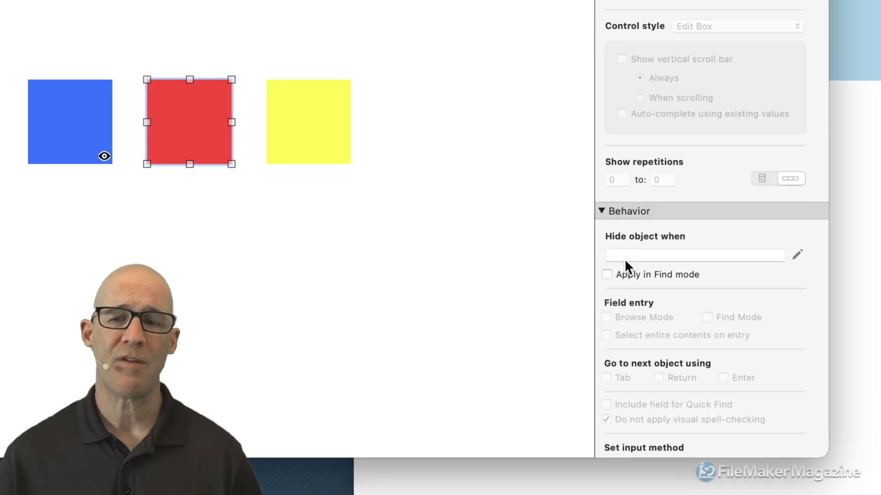
{"action": "left_click", "coordinate": [633, 260]}
{"action": "type", "text": "1"}
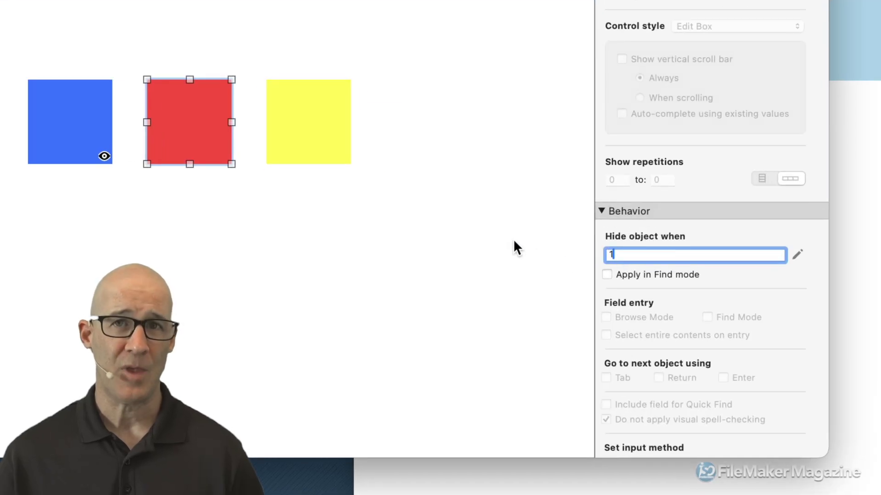
{"action": "left_click", "coordinate": [299, 178]}
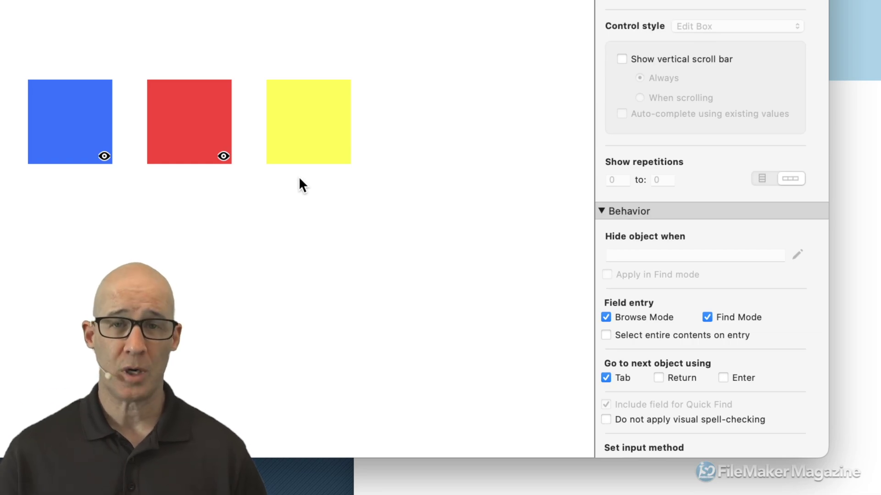
{"action": "left_click", "coordinate": [216, 146]}
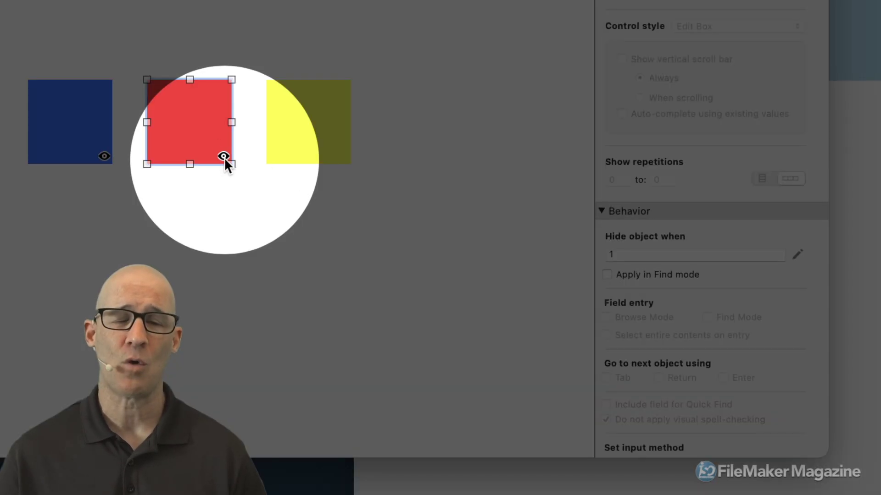
{"action": "mouse_move", "coordinate": [225, 160]}
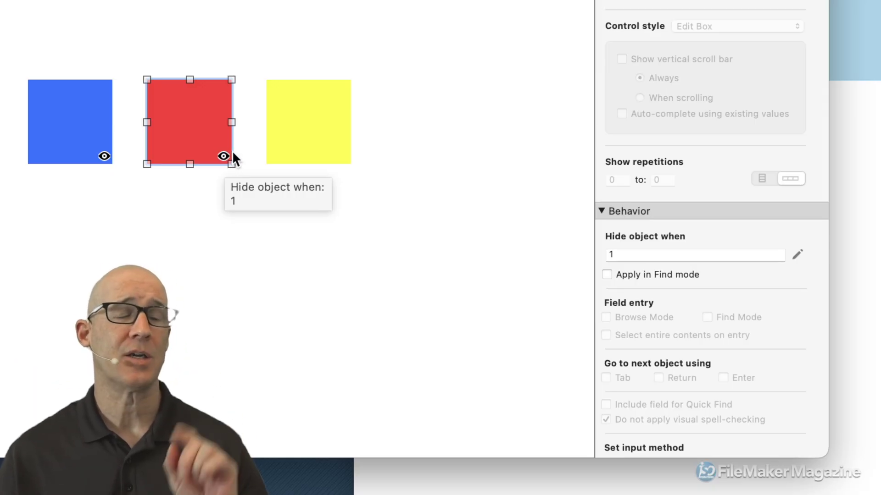
{"action": "right_click", "coordinate": [209, 125]}
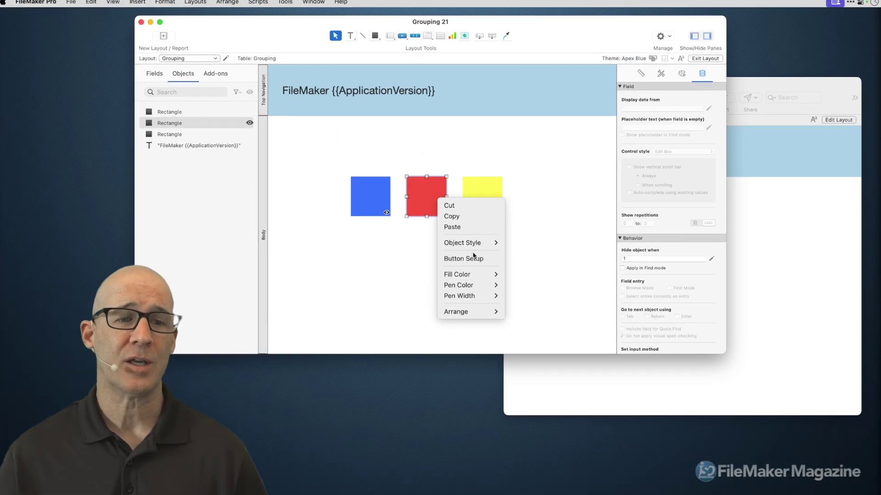
{"action": "left_click", "coordinate": [535, 233]}
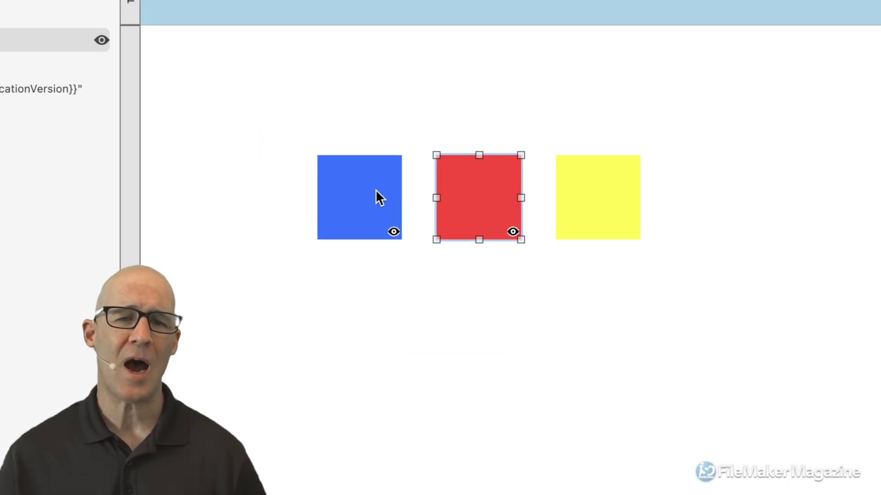
{"action": "left_click", "coordinate": [378, 197]}
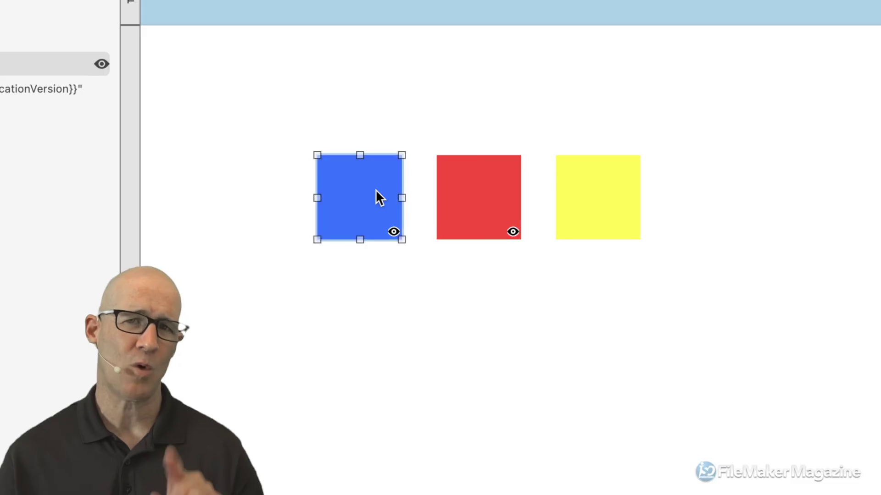
{"action": "left_click", "coordinate": [477, 210]}
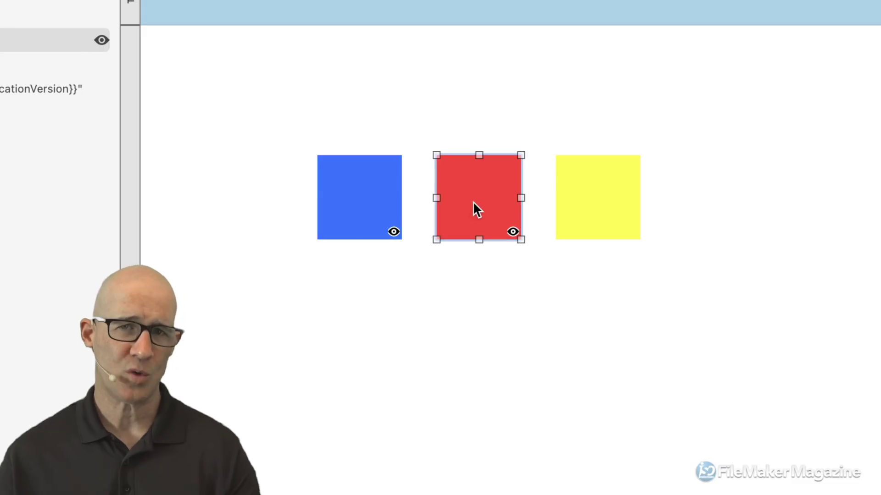
{"action": "left_click", "coordinate": [569, 216]}
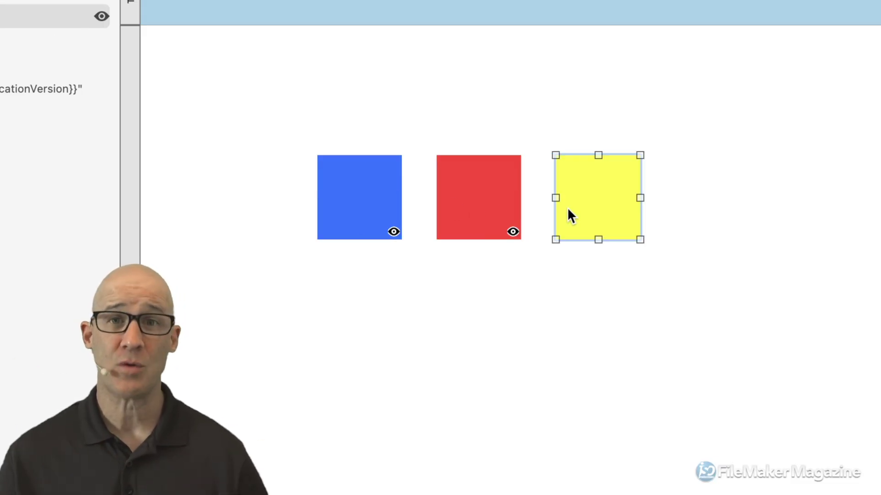
{"action": "left_click", "coordinate": [475, 229]}
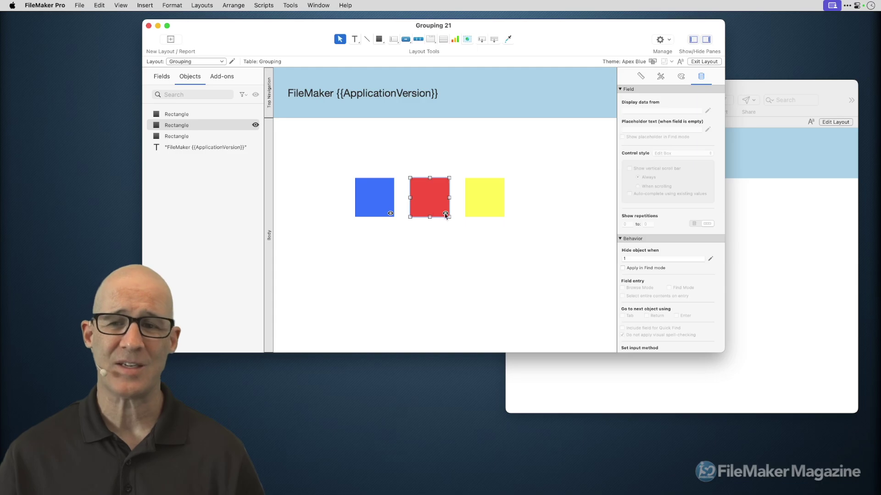
- Check the hide conditions on the red and blue squares
{"action": "left_click", "coordinate": [643, 259]}
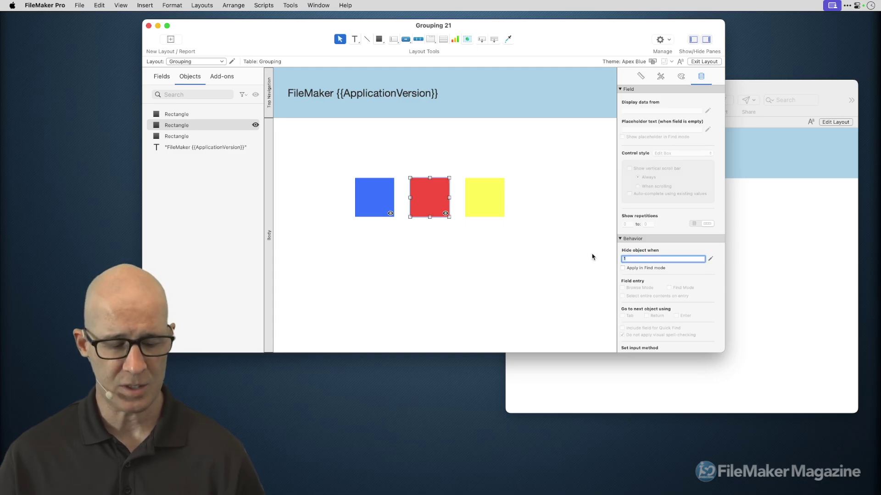
{"action": "left_click", "coordinate": [380, 208]}
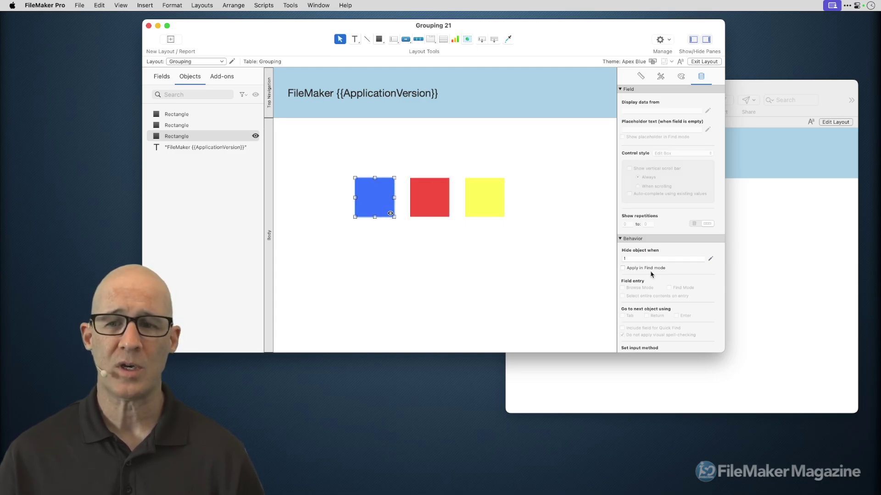
{"action": "left_click", "coordinate": [625, 257]}
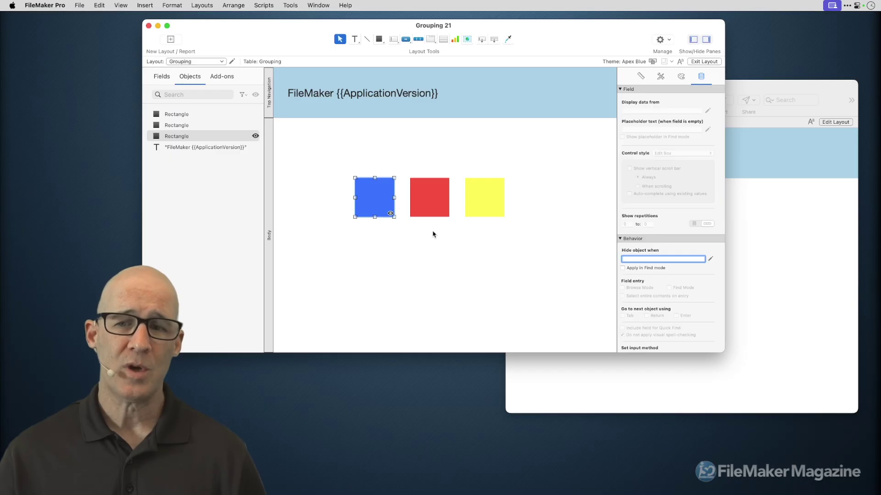
{"action": "left_click", "coordinate": [397, 208]}
- Select the blue and red squares, group them with Cmd+R, then ungroup with Cmd+Shift+R
{"action": "left_click", "coordinate": [390, 205]}
{"action": "left_click", "coordinate": [417, 202], "text": "shift"}
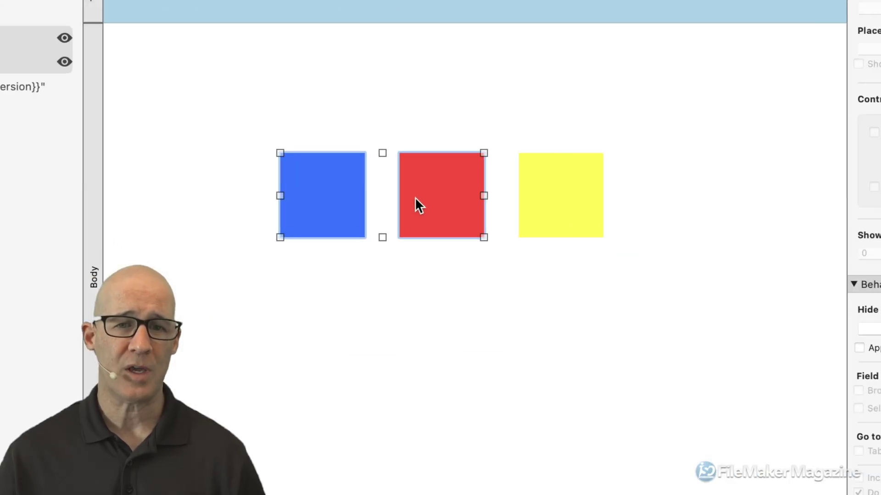
{"action": "right_click", "coordinate": [427, 189]}
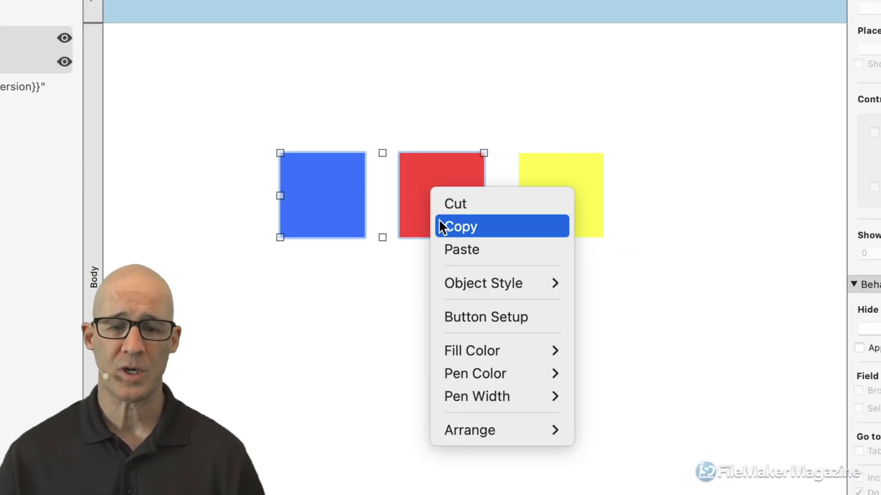
{"action": "mouse_move", "coordinate": [497, 426]}
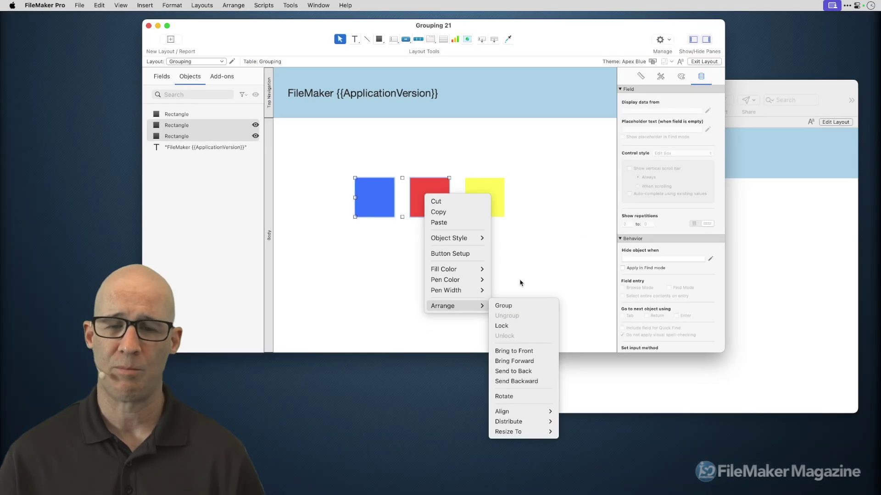
{"action": "key", "text": "Escape"}
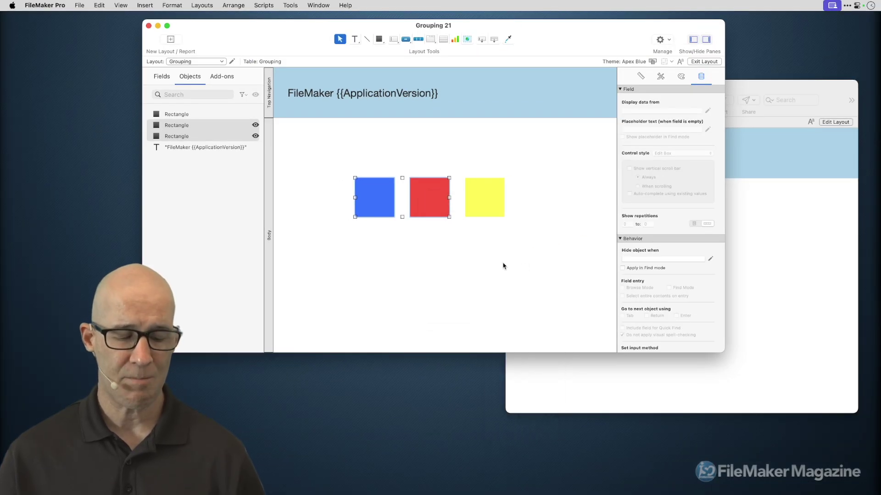
{"action": "key", "text": "super+r"}
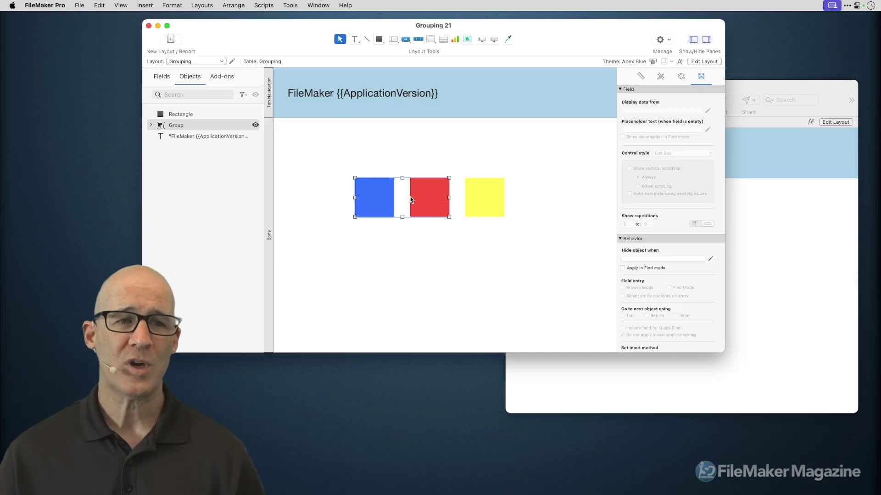
{"action": "key", "text": "shift+super+r"}
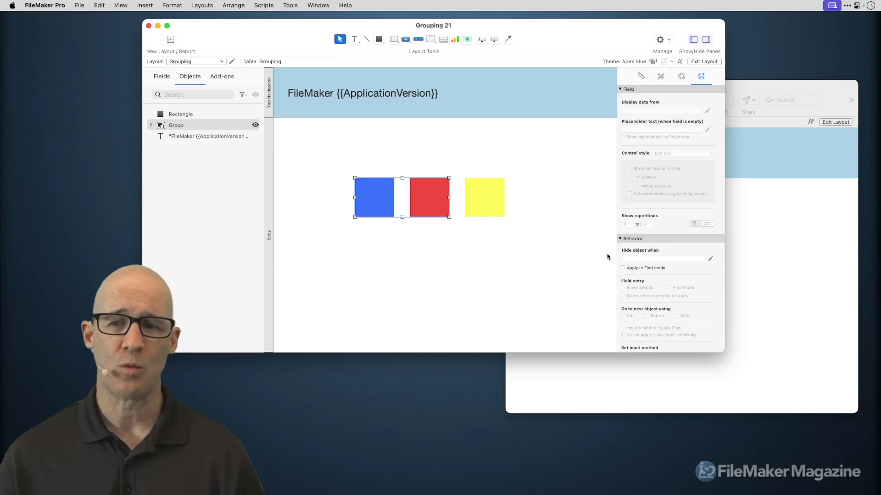
- Enter 1 as the blue-and-red group's Hide object when condition
{"action": "left_click", "coordinate": [636, 258]}
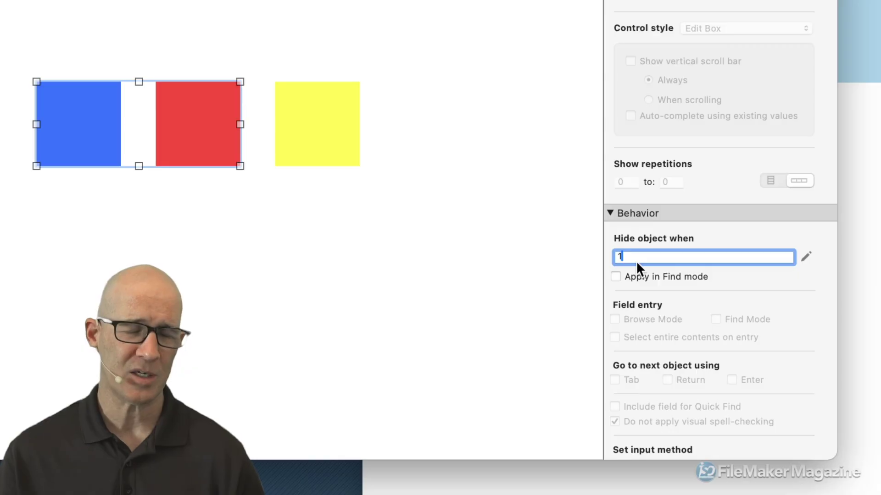
- Drag the yellow square over the red one and back out to the lower right, outside the group
{"action": "left_click", "coordinate": [441, 208]}
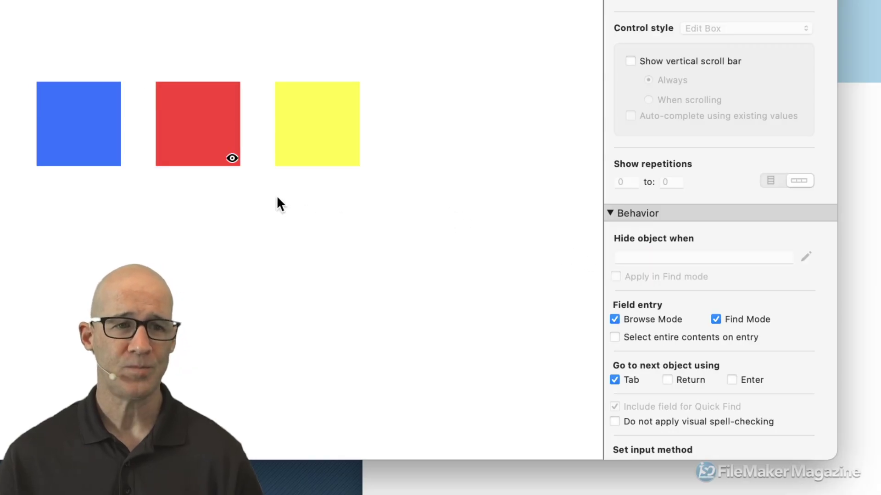
{"action": "left_click", "coordinate": [232, 161]}
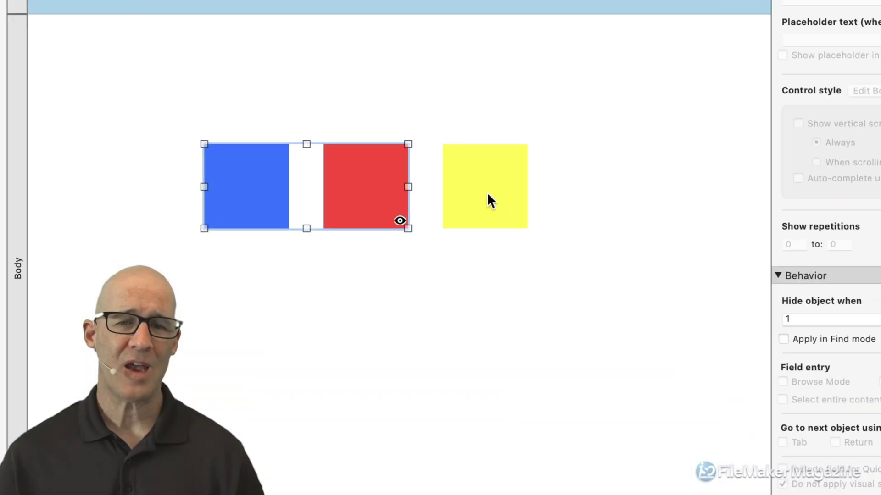
{"action": "left_click_drag", "start_coordinate": [487, 202], "coordinate": [453, 211]}
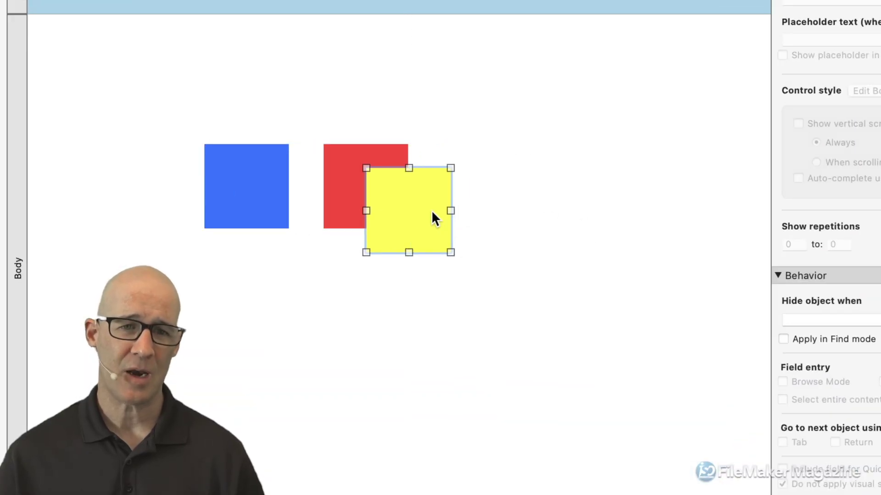
{"action": "left_click", "coordinate": [354, 167]}
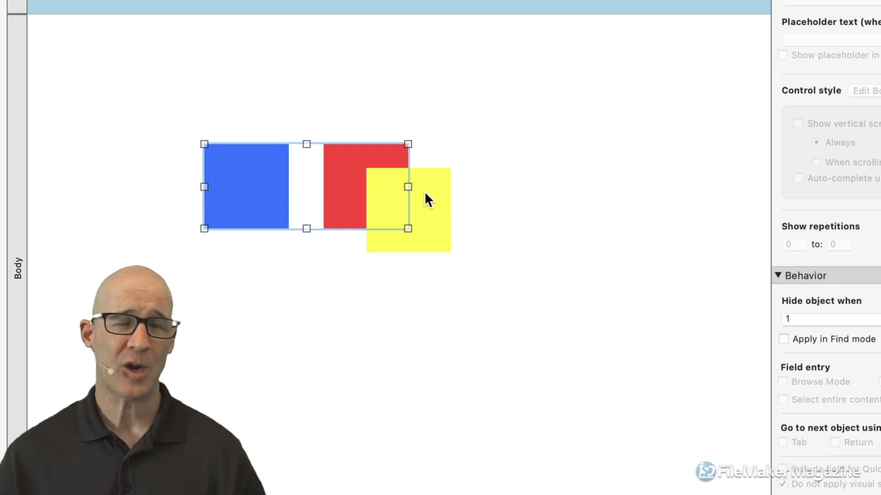
{"action": "left_click_drag", "start_coordinate": [423, 193], "coordinate": [523, 200]}
{"action": "left_click", "coordinate": [376, 185]}
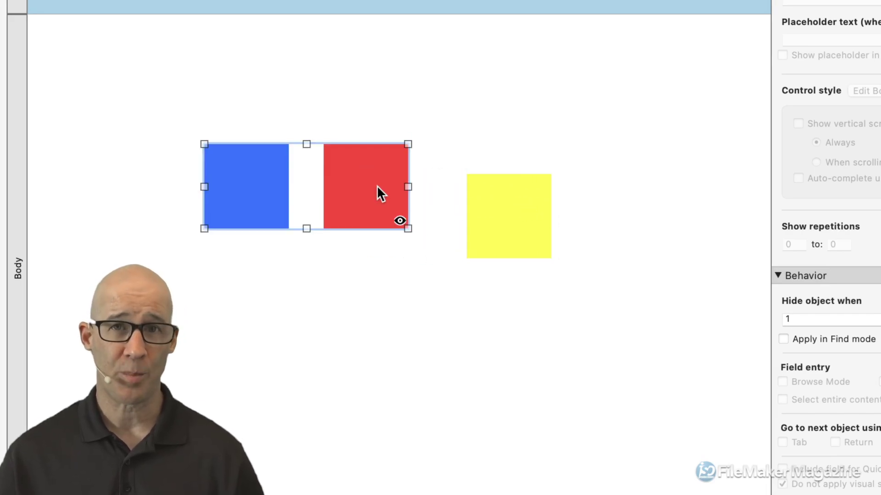
{"action": "key", "text": "super+shift+g"}
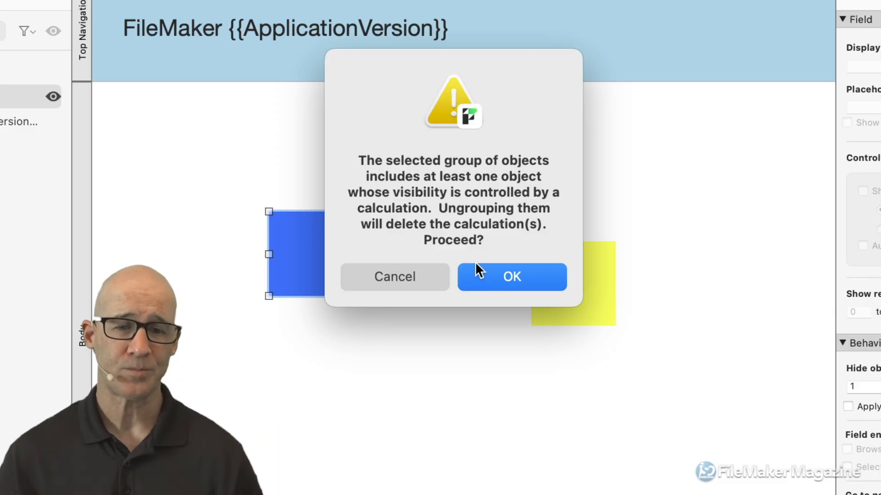
{"action": "left_click", "coordinate": [436, 276]}
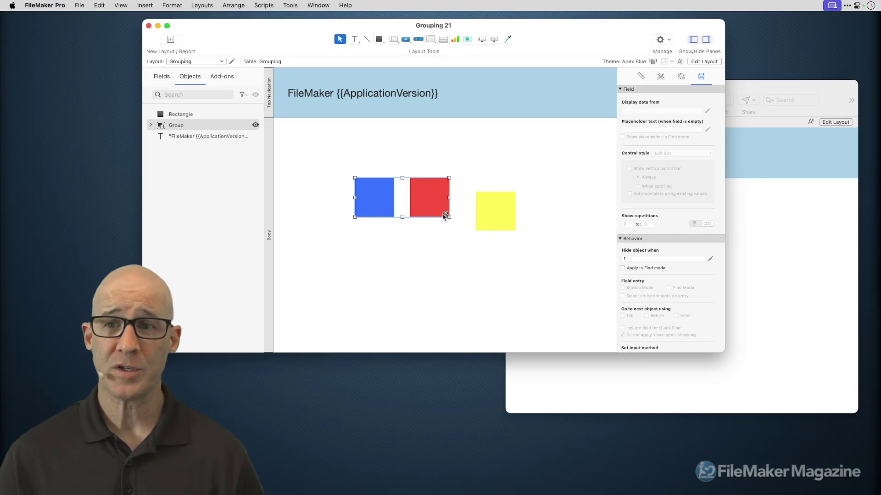
- Review the group's Inspector Position, Appearance, Data and Styles tabs, ending on Position
{"action": "left_click", "coordinate": [641, 78]}
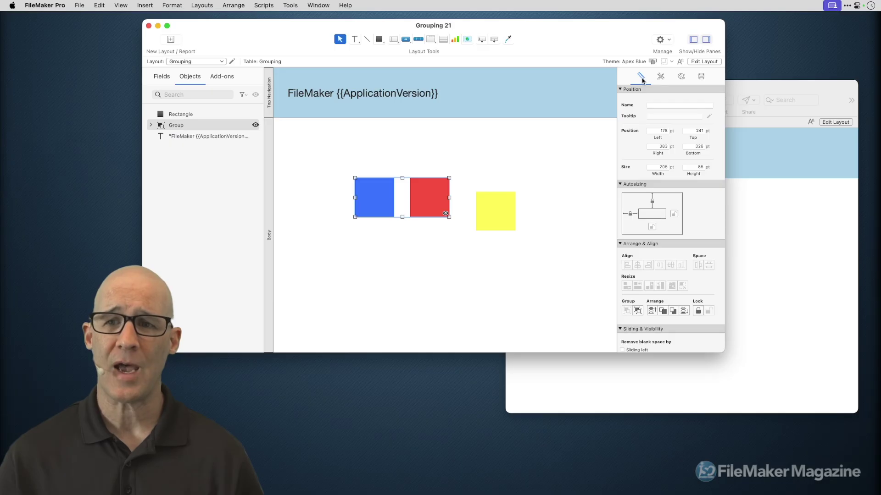
{"action": "left_click", "coordinate": [684, 80]}
{"action": "left_click", "coordinate": [701, 78]}
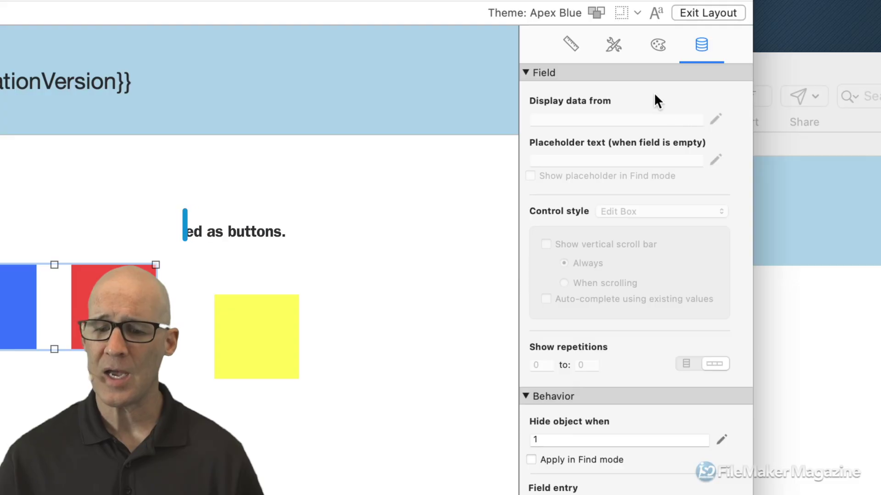
{"action": "left_click", "coordinate": [613, 46]}
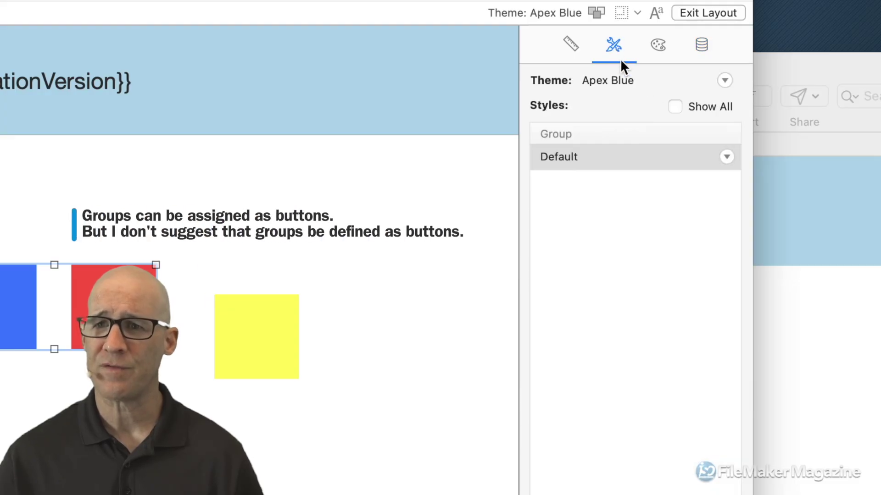
{"action": "left_click", "coordinate": [658, 51]}
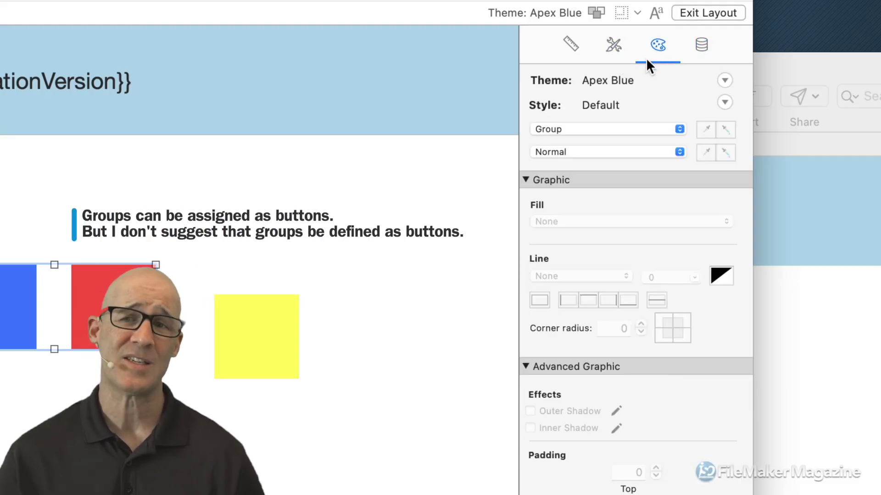
{"action": "left_click", "coordinate": [570, 45]}
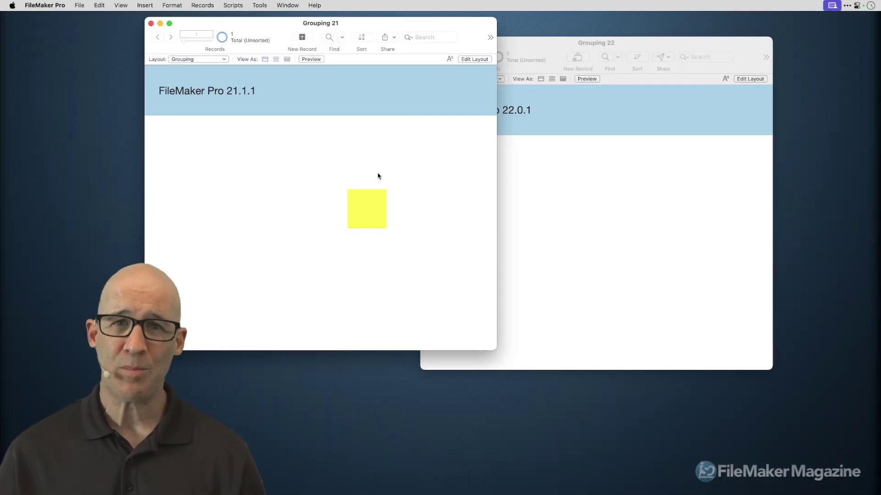
- Marquee-select the group and yellow square in Layout mode, return to Browse, then bring Grouping 22 forward
{"action": "key", "text": "super+l"}
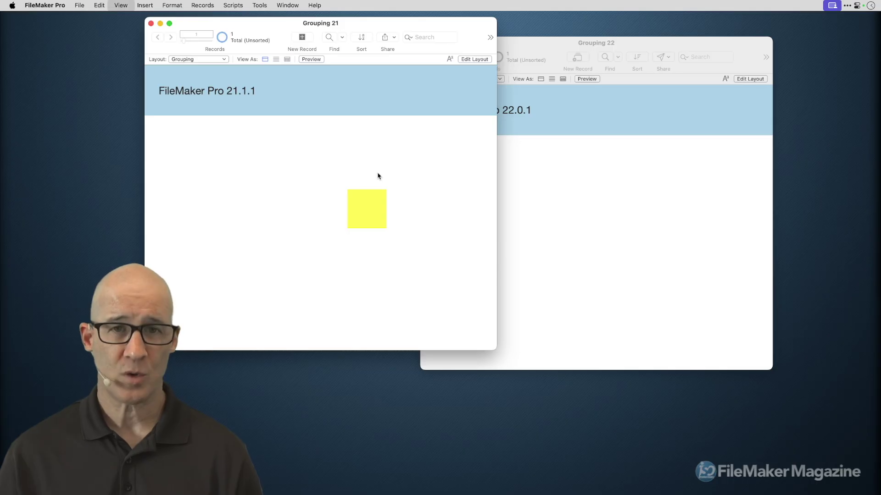
{"action": "left_click_drag", "start_coordinate": [415, 232], "coordinate": [283, 177]}
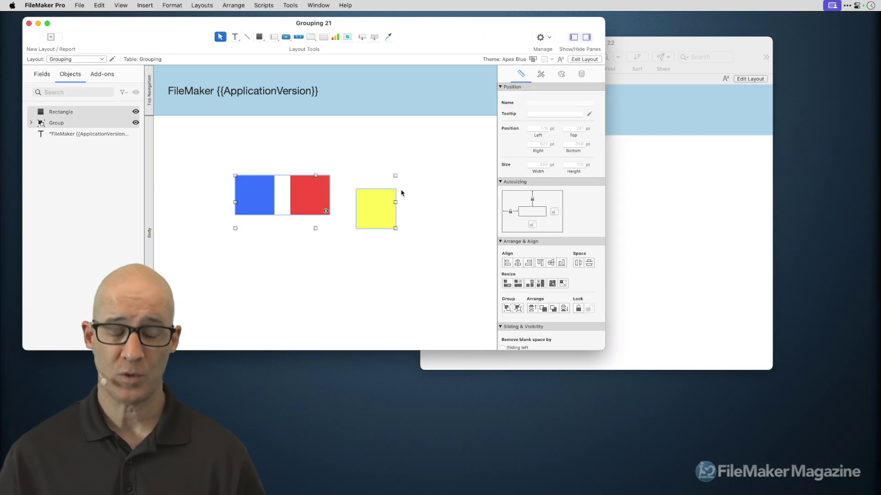
{"action": "key", "text": "super+b"}
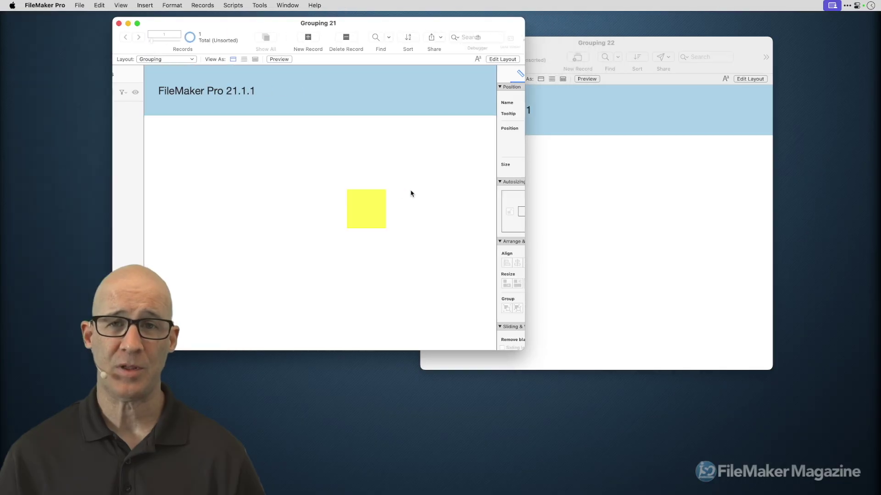
{"action": "left_click", "coordinate": [593, 200]}
- Put Grouping 22 into Layout mode, move its window up-left, and make it slightly taller
{"action": "key", "text": "super+l"}
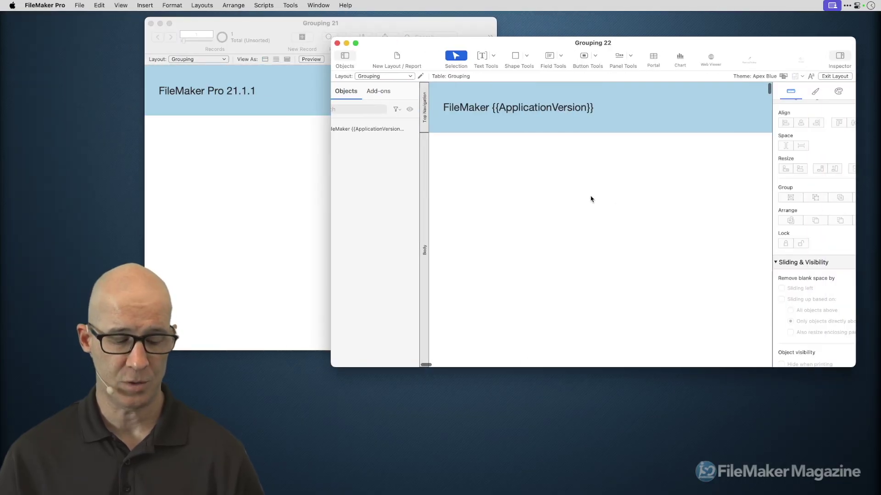
{"action": "left_click_drag", "start_coordinate": [638, 48], "coordinate": [537, 36]}
{"action": "left_click_drag", "start_coordinate": [779, 361], "coordinate": [782, 365]}
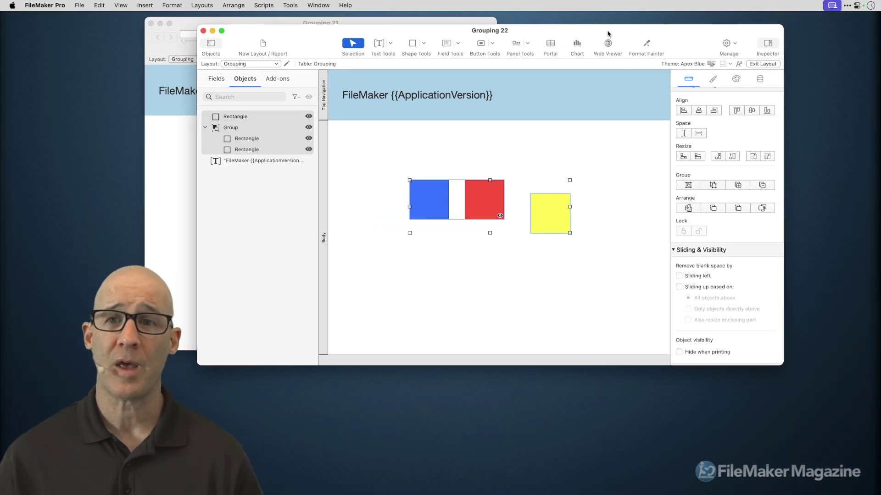
{"action": "left_click_drag", "start_coordinate": [608, 33], "coordinate": [634, 30]}
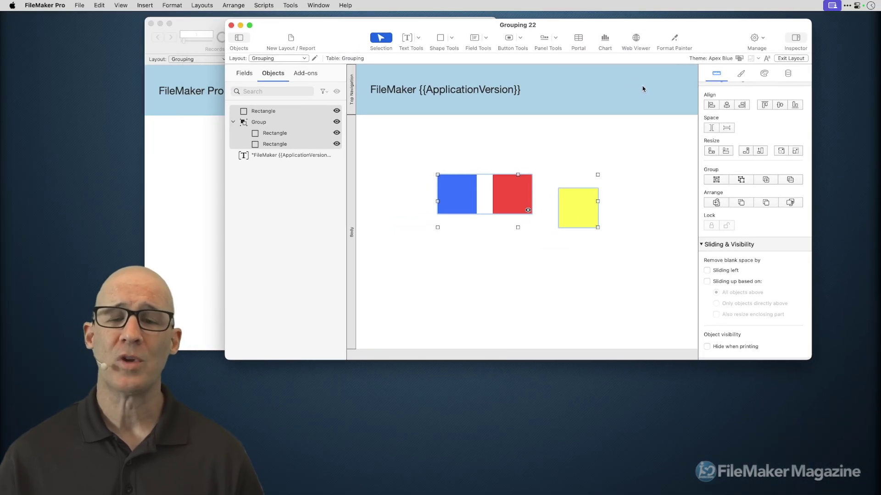
{"action": "left_click", "coordinate": [565, 251]}
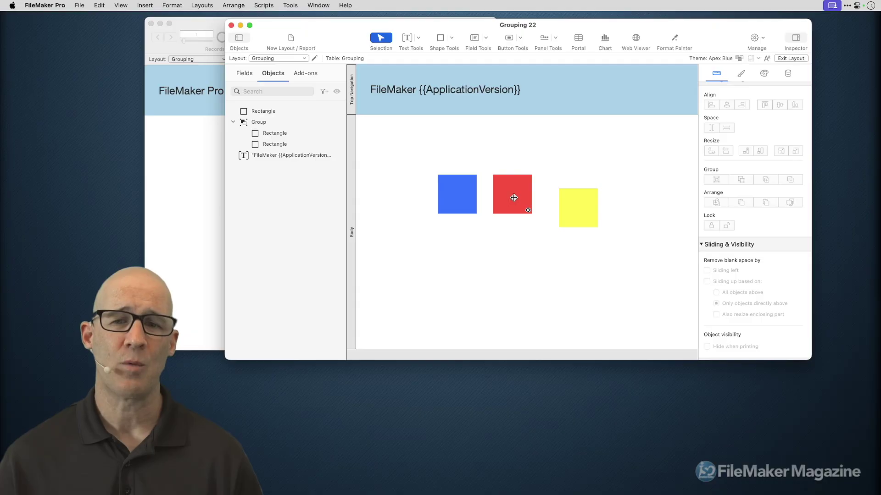
{"action": "left_click", "coordinate": [230, 207]}
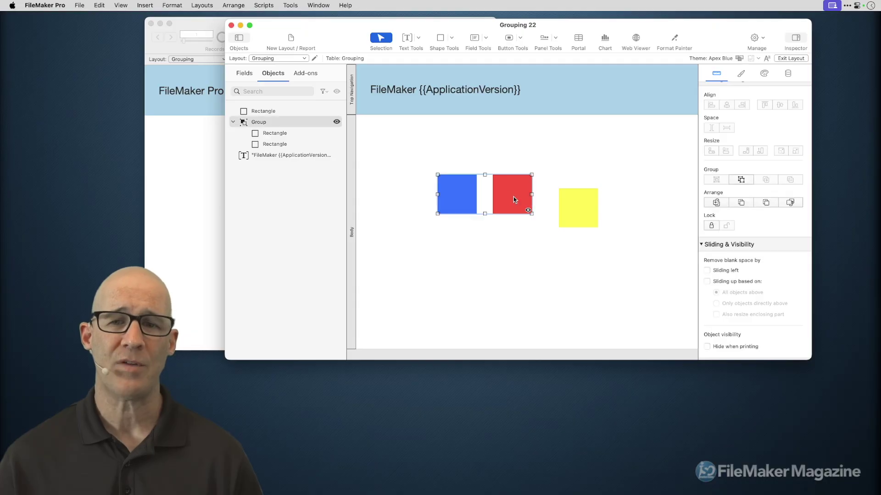
{"action": "right_click", "coordinate": [517, 197]}
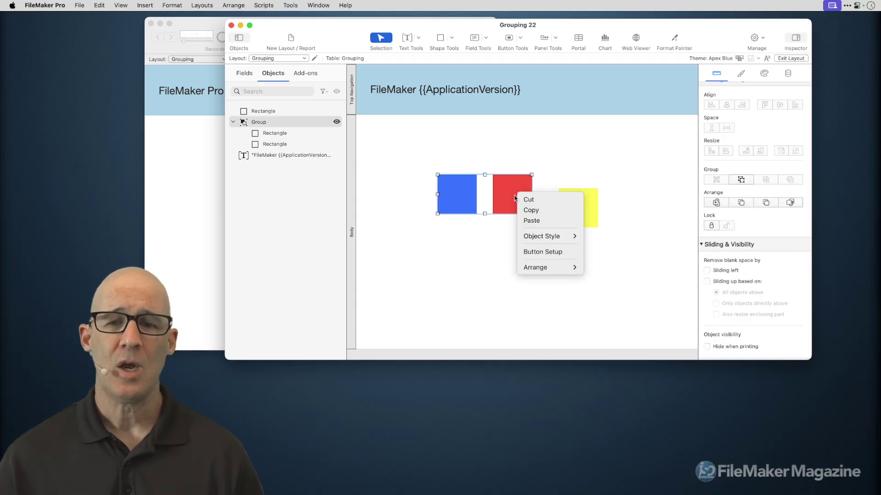
{"action": "mouse_move", "coordinate": [548, 269]}
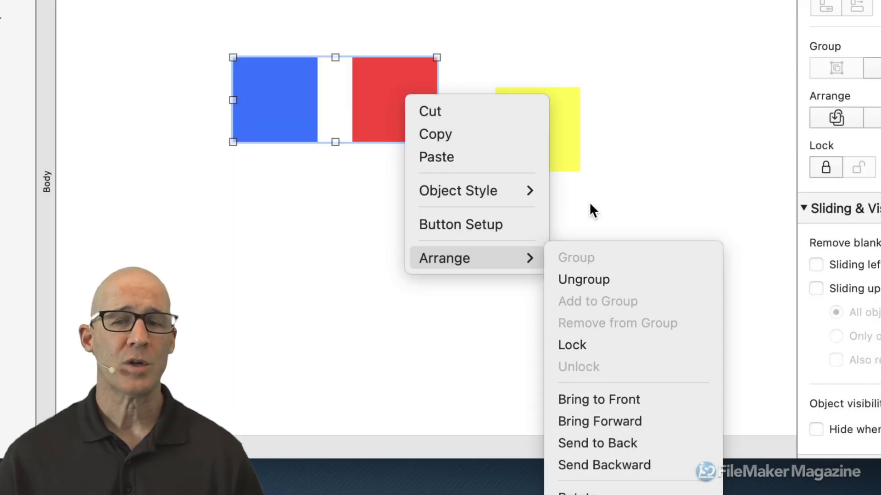
{"action": "left_click", "coordinate": [586, 207]}
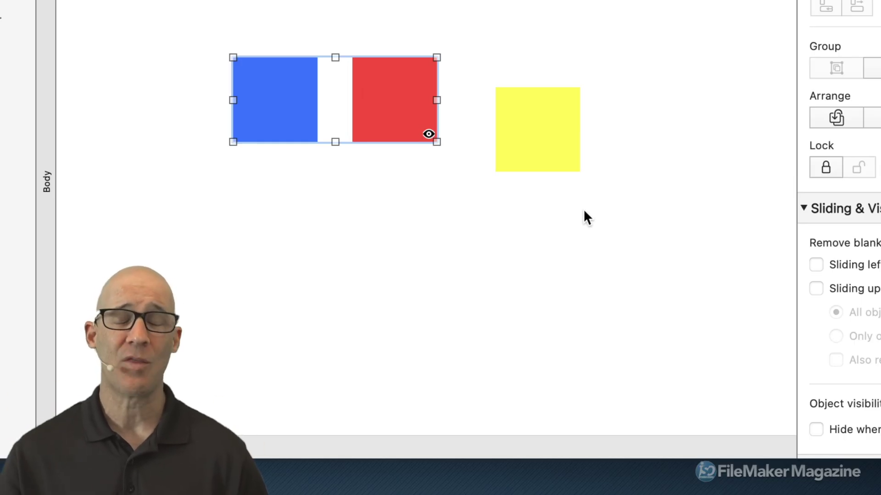
- Select the red rectangle inside the group and enter 1 in its Hide object when field
{"action": "left_click", "coordinate": [393, 104]}
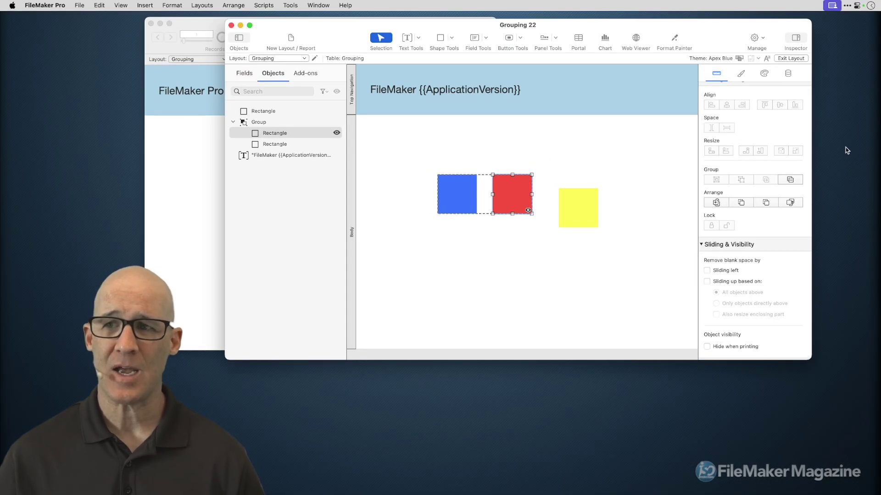
{"action": "scroll", "coordinate": [759, 169], "scroll_direction": "down", "scroll_amount": 1}
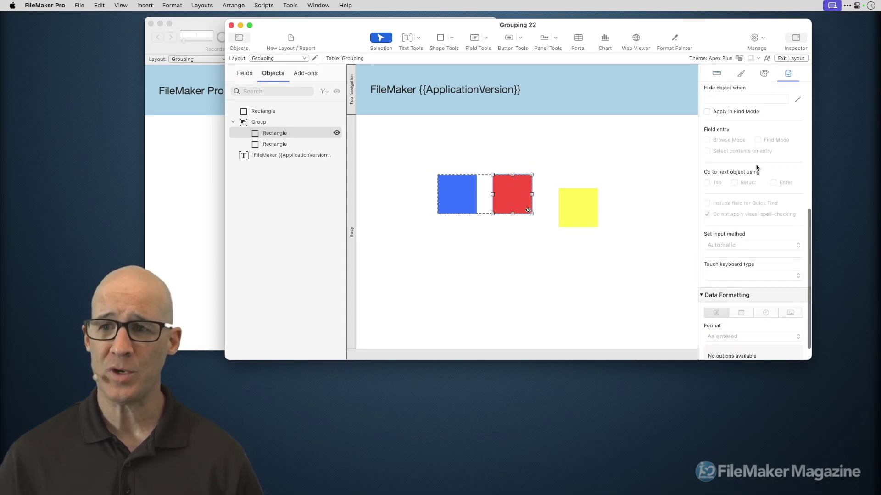
{"action": "scroll", "coordinate": [759, 169], "scroll_direction": "up", "scroll_amount": 3}
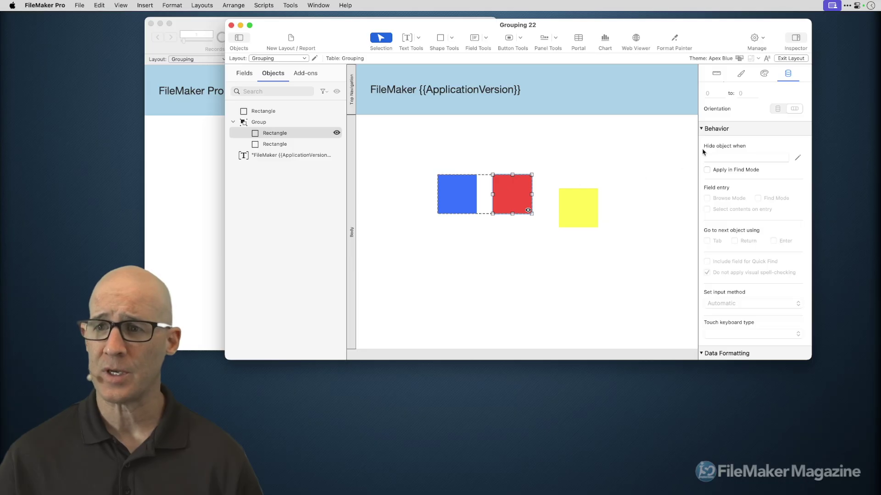
{"action": "scroll", "coordinate": [733, 158], "scroll_direction": "up", "scroll_amount": 3}
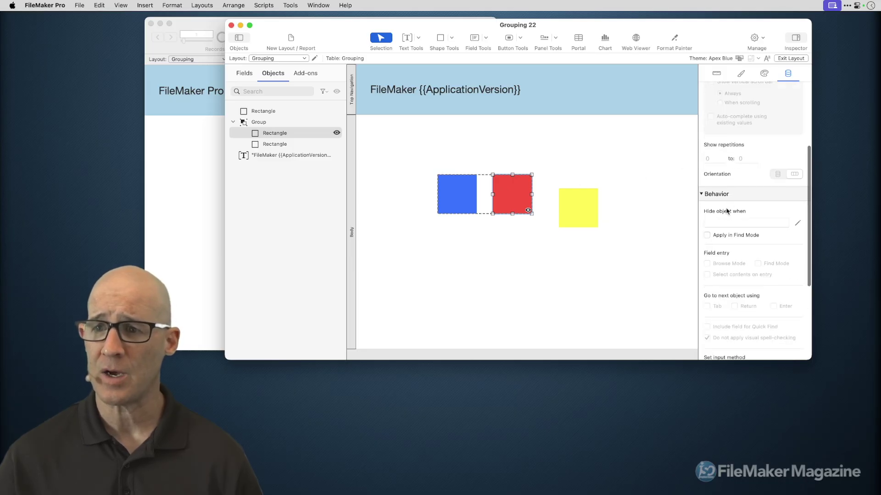
{"action": "left_click", "coordinate": [721, 224]}
{"action": "type", "text": "1"}
{"action": "left_click", "coordinate": [537, 185]}
- Alternate between selecting the whole group and the red rectangle alone to compare their hide conditions
{"action": "left_click", "coordinate": [508, 200]}
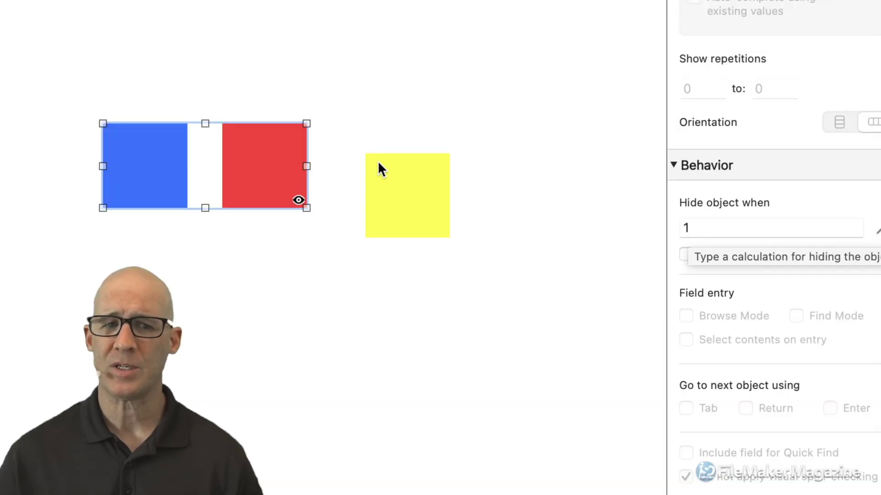
{"action": "left_click", "coordinate": [316, 147]}
{"action": "left_click", "coordinate": [299, 150]}
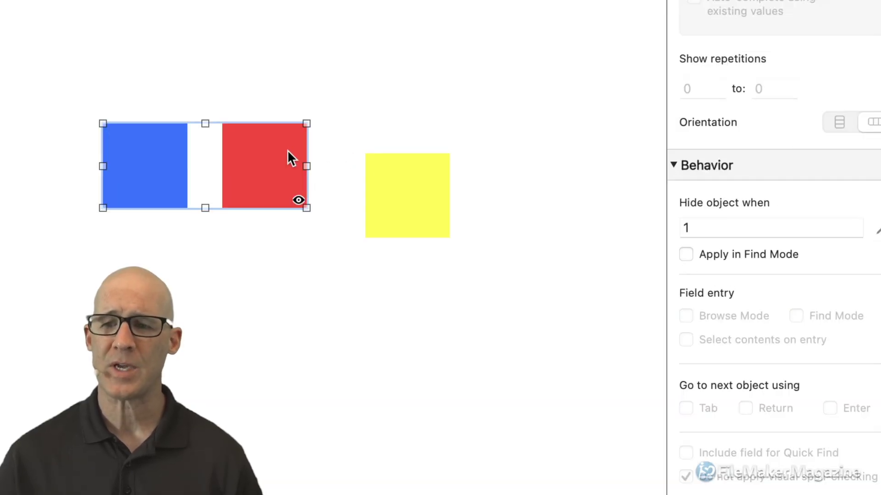
{"action": "left_click", "coordinate": [287, 152]}
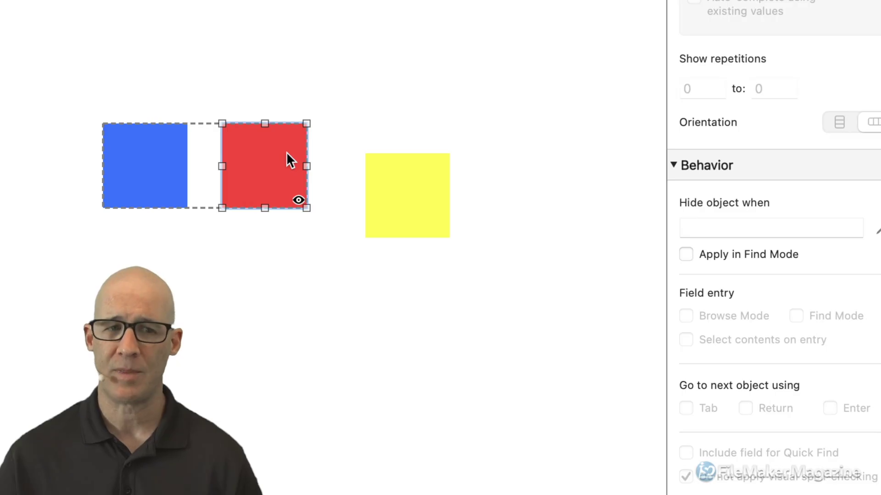
{"action": "left_click", "coordinate": [315, 153]}
{"action": "left_click", "coordinate": [294, 155]}
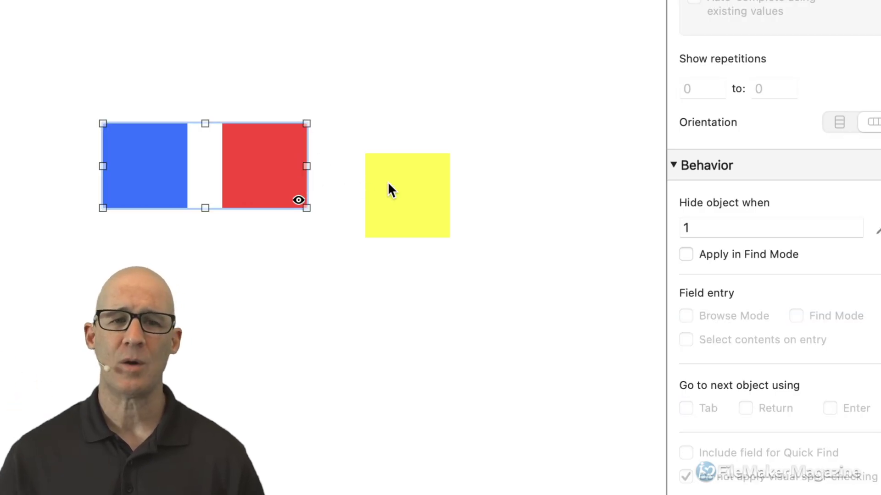
- Move the yellow square beside the blue-red group and add it to that group
{"action": "left_click_drag", "start_coordinate": [394, 181], "coordinate": [365, 187]}
{"action": "left_click_drag", "start_coordinate": [460, 185], "coordinate": [272, 152]}
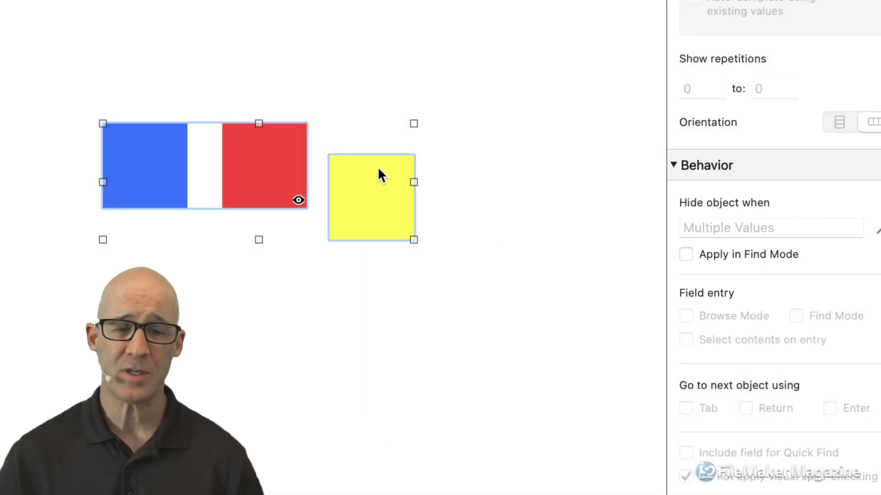
{"action": "right_click", "coordinate": [378, 174]}
{"action": "mouse_move", "coordinate": [478, 408]}
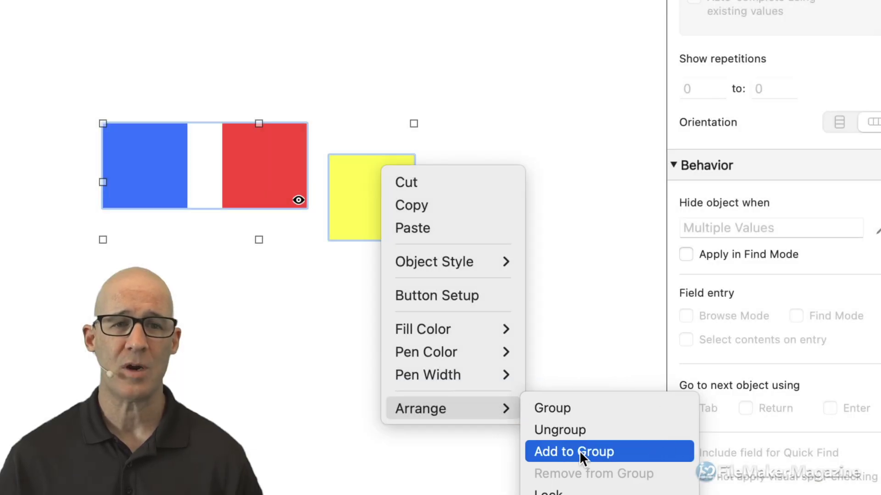
{"action": "left_click", "coordinate": [580, 451]}
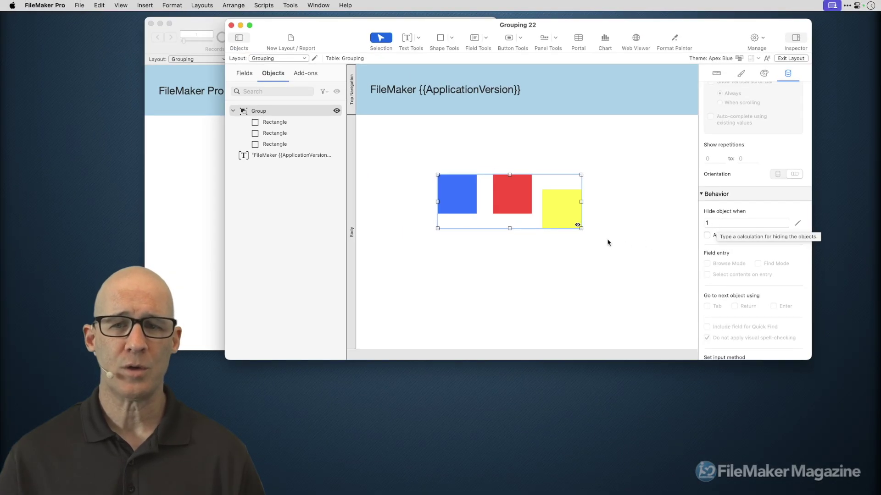
{"action": "left_click", "coordinate": [461, 258]}
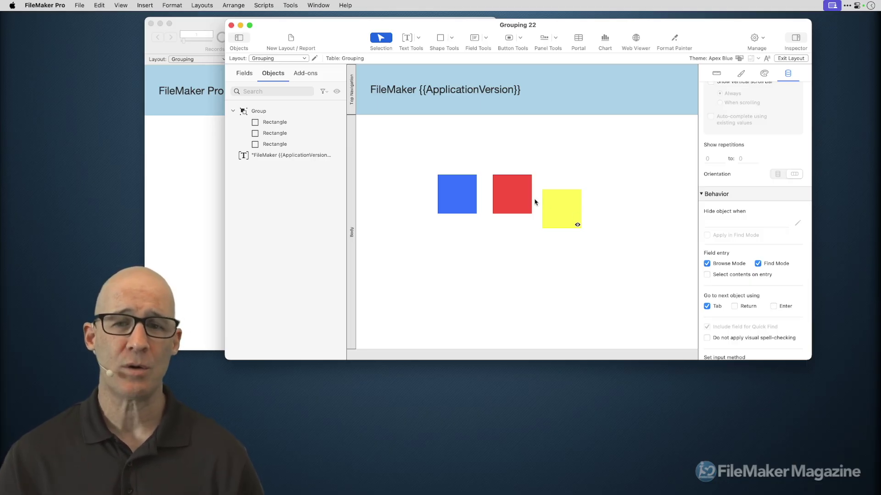
{"action": "left_click", "coordinate": [517, 195]}
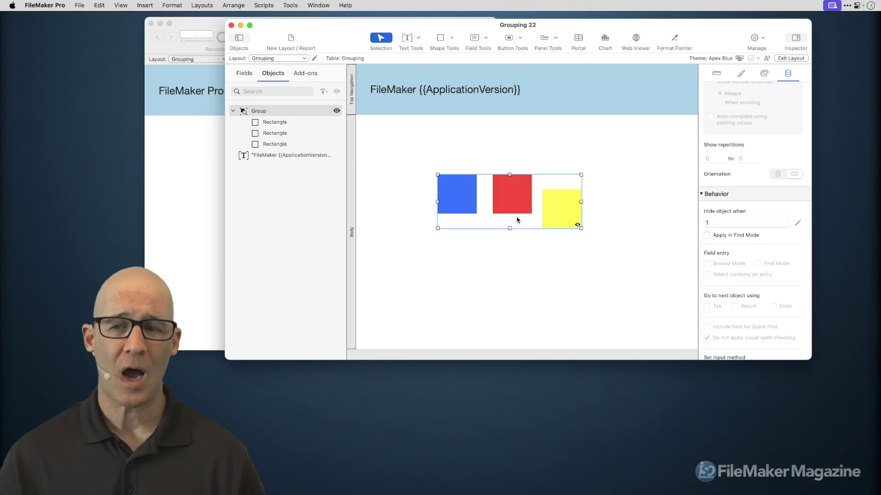
{"action": "left_click", "coordinate": [717, 223]}
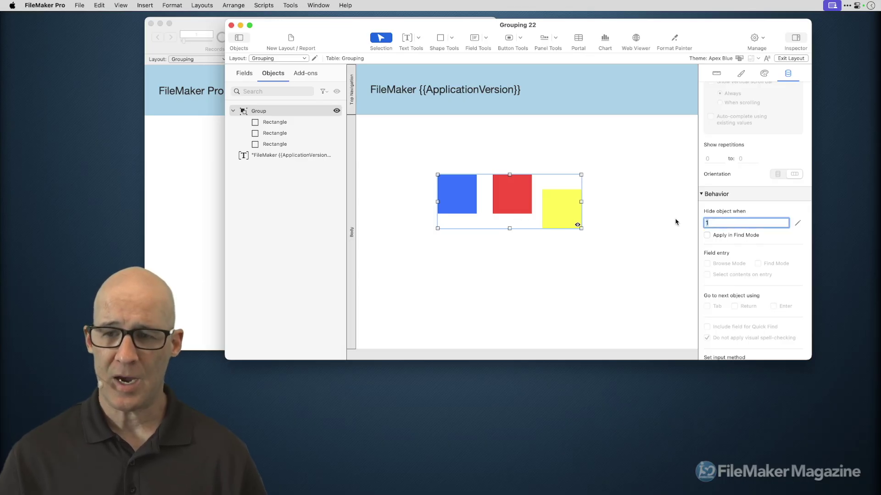
{"action": "left_click", "coordinate": [625, 214]}
- Hide the red and blue rectangles in the Objects panel, then show them again
{"action": "left_click", "coordinate": [512, 198]}
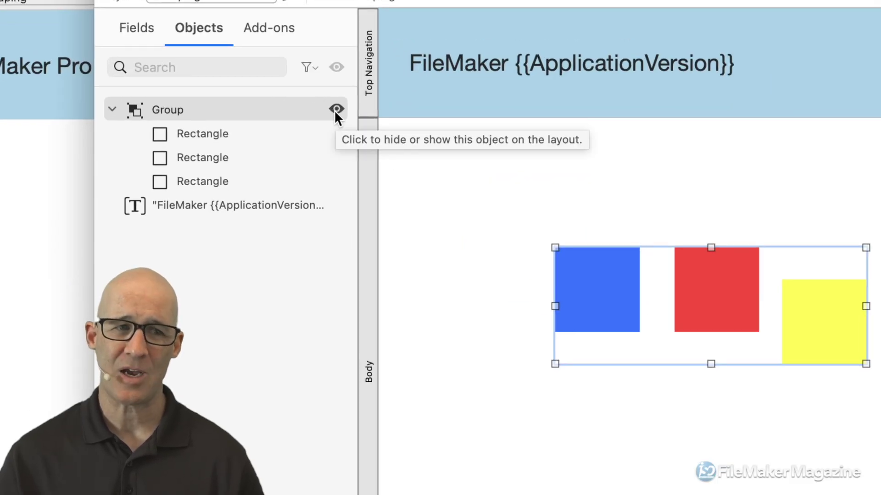
{"action": "left_click", "coordinate": [316, 134]}
{"action": "left_click", "coordinate": [336, 132]}
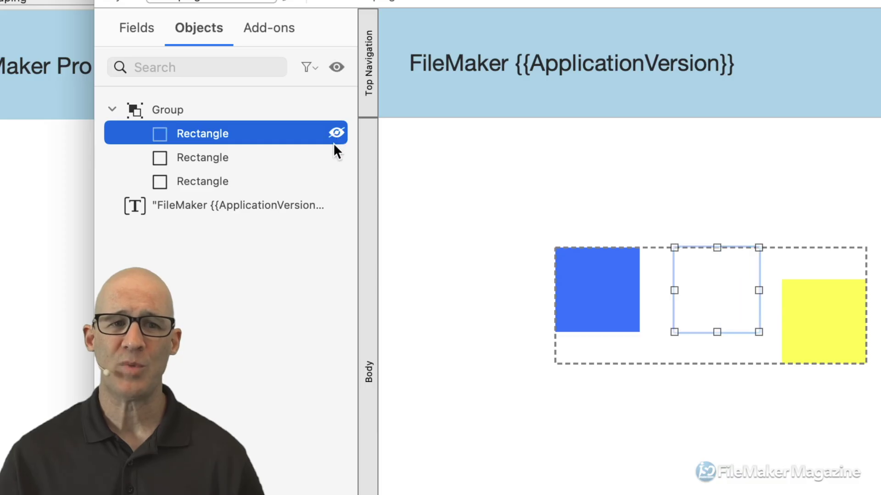
{"action": "left_click", "coordinate": [336, 157]}
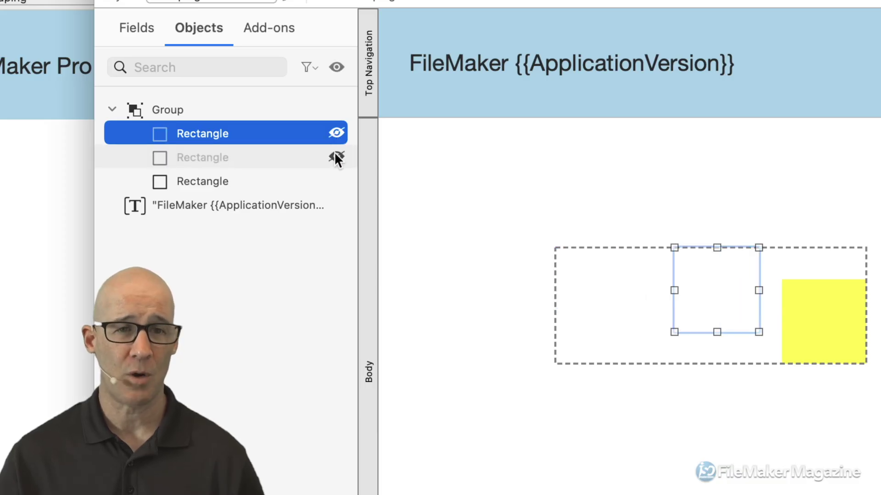
{"action": "left_click", "coordinate": [337, 68]}
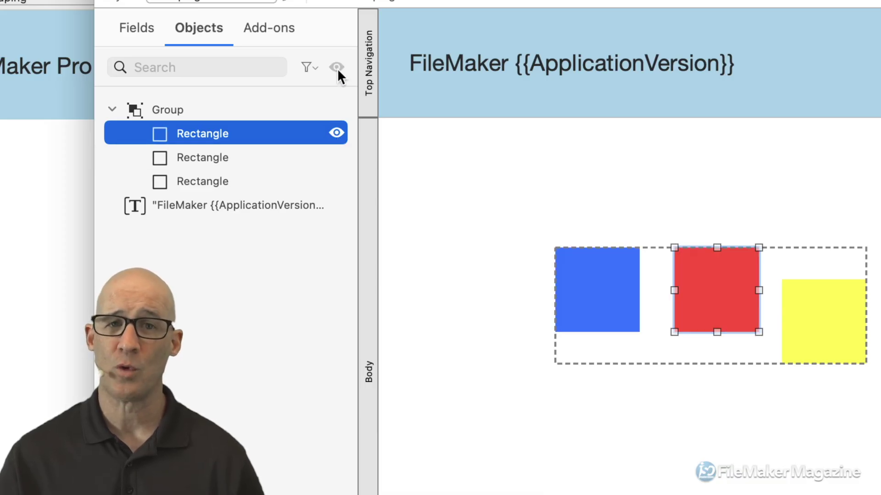
- Hide and reshow the whole group, then move it up and to the left
{"action": "left_click", "coordinate": [318, 112]}
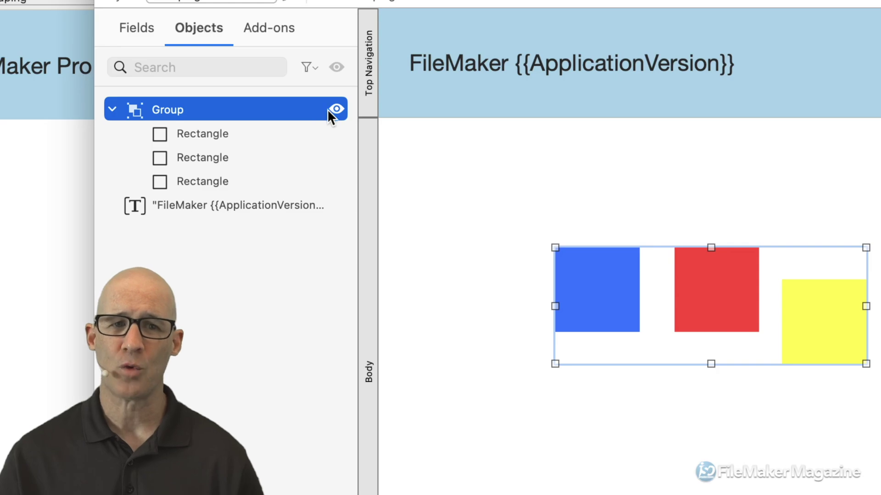
{"action": "left_click", "coordinate": [338, 110]}
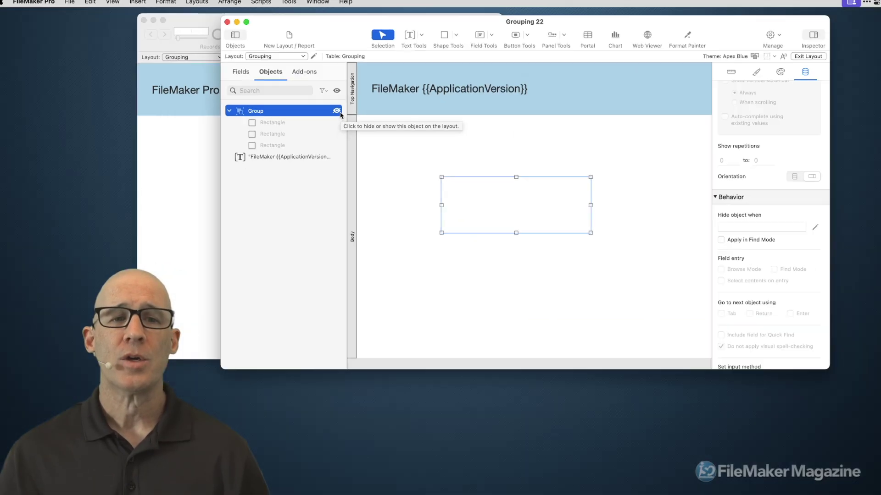
{"action": "left_click", "coordinate": [337, 110]}
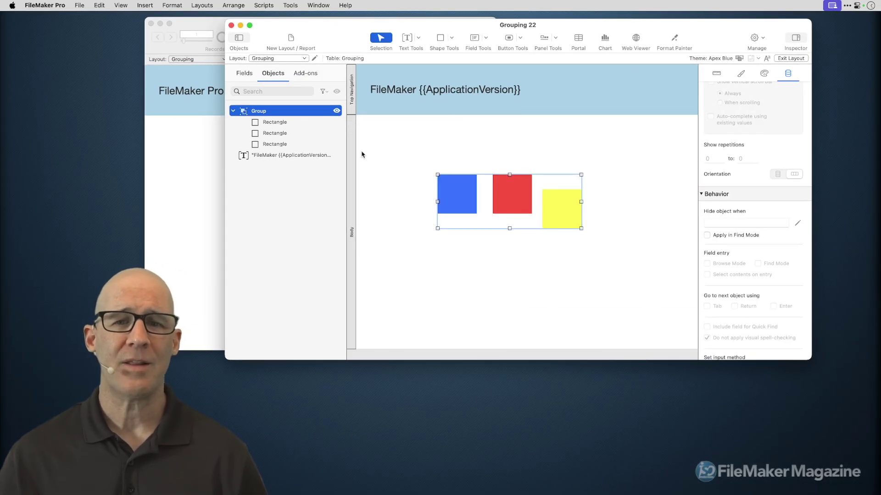
{"action": "left_click_drag", "start_coordinate": [514, 186], "coordinate": [480, 169]}
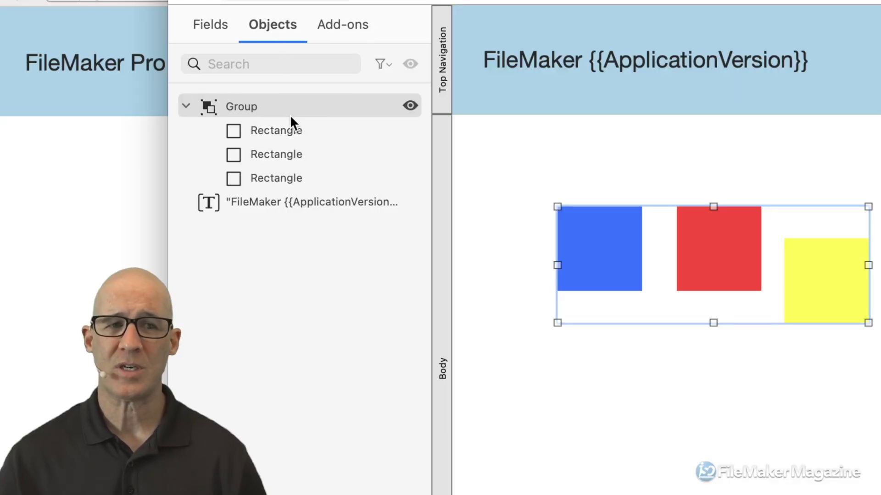
- Drag the yellow rectangle out of the group in the Objects list
{"action": "left_click", "coordinate": [285, 173]}
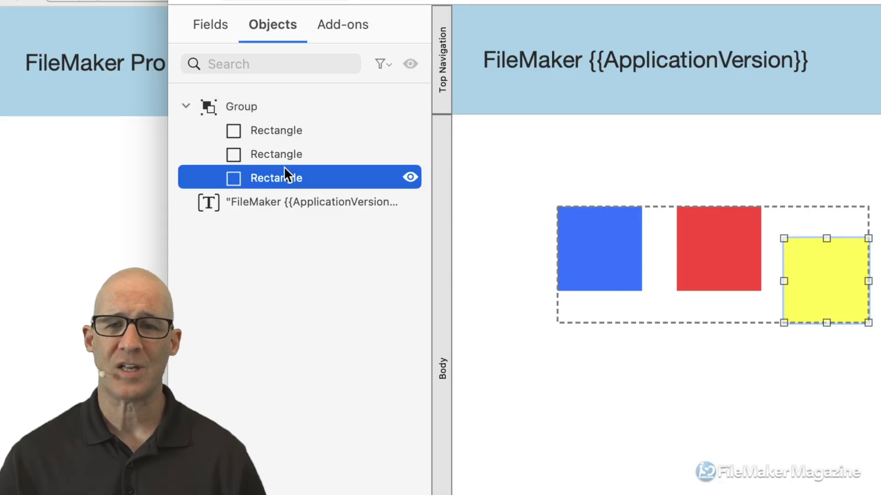
{"action": "left_click", "coordinate": [284, 151]}
{"action": "left_click", "coordinate": [284, 133]}
{"action": "left_click", "coordinate": [286, 155]}
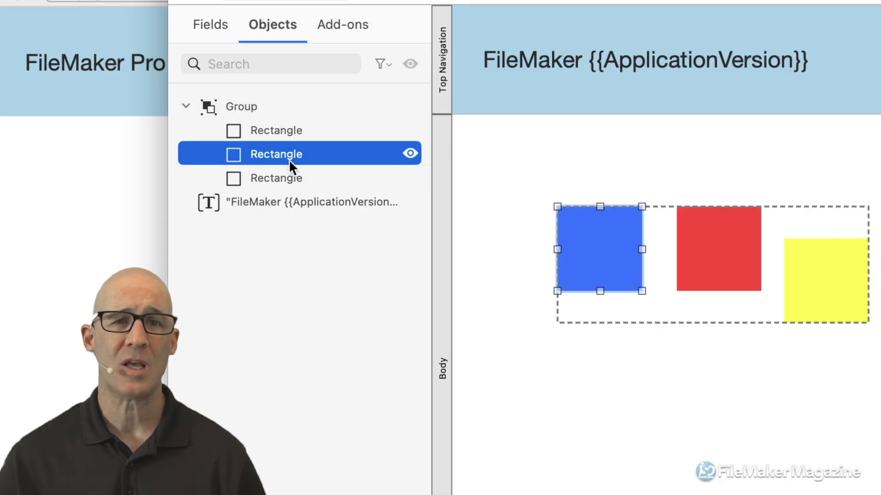
{"action": "left_click", "coordinate": [287, 172]}
{"action": "left_click", "coordinate": [288, 158]}
{"action": "left_click", "coordinate": [288, 133]}
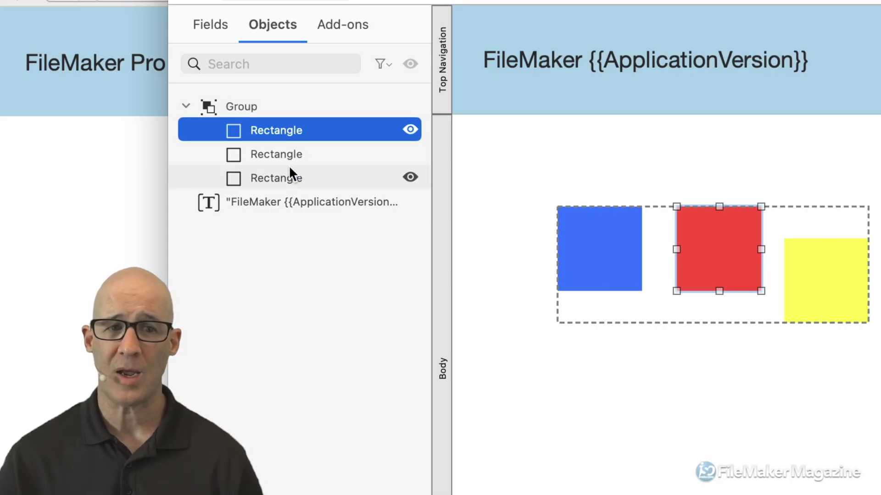
{"action": "left_click", "coordinate": [288, 175]}
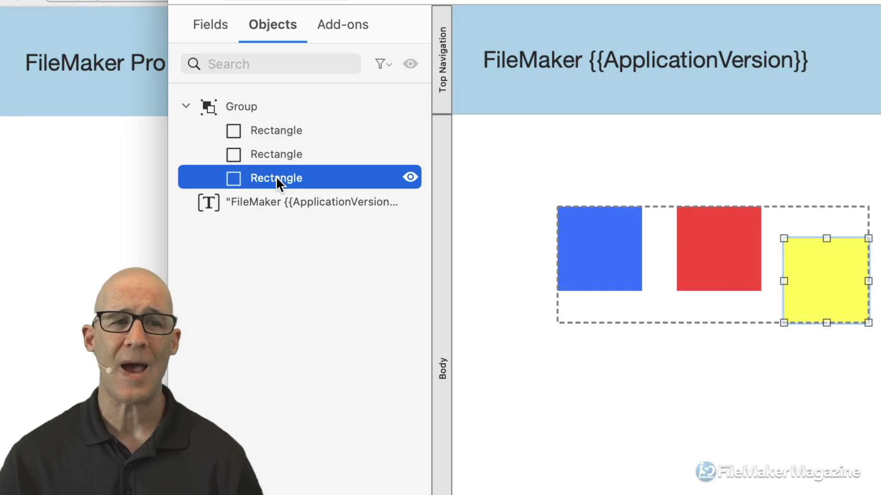
{"action": "left_click_drag", "start_coordinate": [276, 177], "coordinate": [270, 101]}
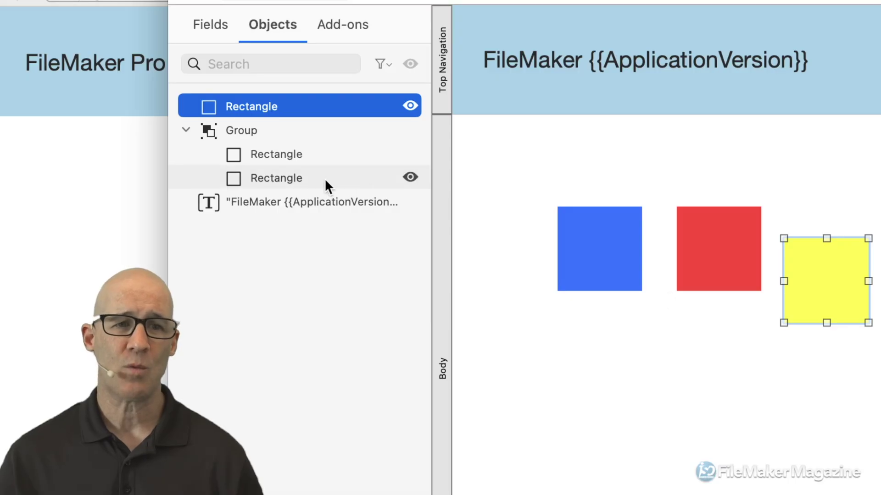
- Move the blue rectangle to overlap the red one and place the yellow rectangle beside them, slightly higher
{"action": "left_click", "coordinate": [310, 181]}
{"action": "left_click_drag", "start_coordinate": [633, 237], "coordinate": [670, 176]}
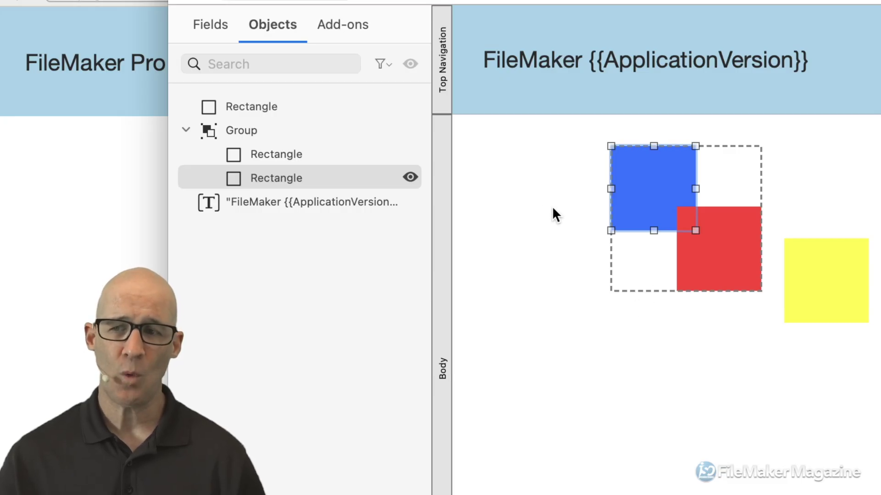
{"action": "left_click_drag", "start_coordinate": [823, 271], "coordinate": [557, 234]}
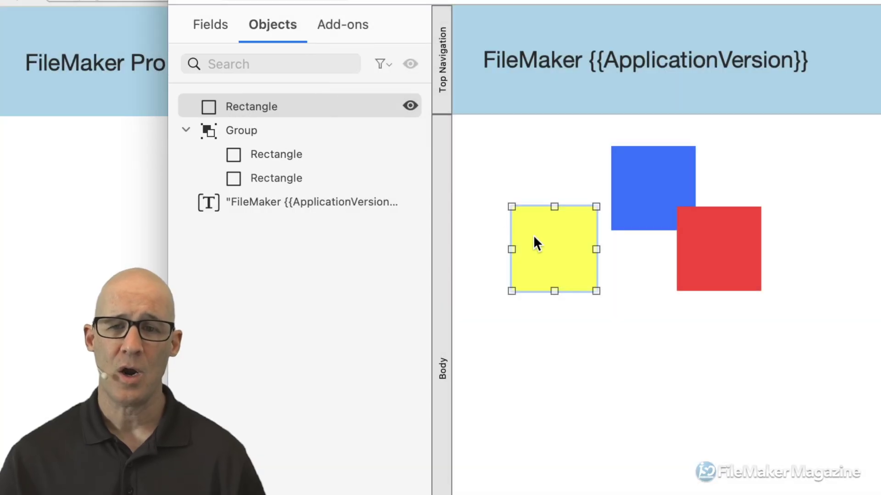
{"action": "left_click_drag", "start_coordinate": [534, 238], "coordinate": [524, 214]}
- Send the yellow rectangle to the back and bring it to the front, twice
{"action": "key", "text": "super+alt+]"}
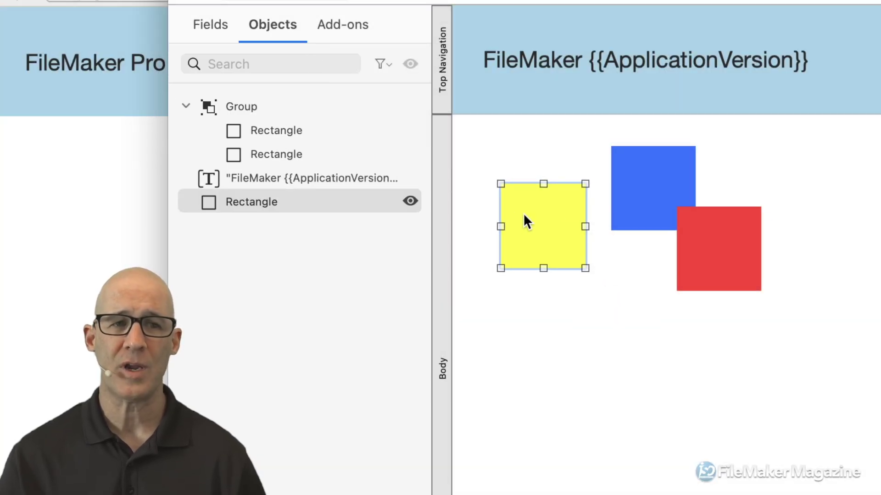
{"action": "key", "text": "super+alt+["}
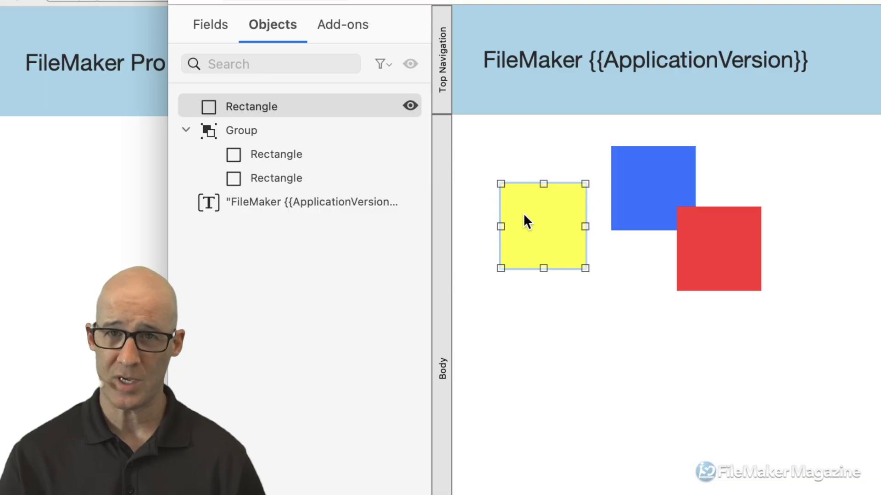
{"action": "key", "text": "super+alt+]"}
{"action": "key", "text": "super+alt+["}
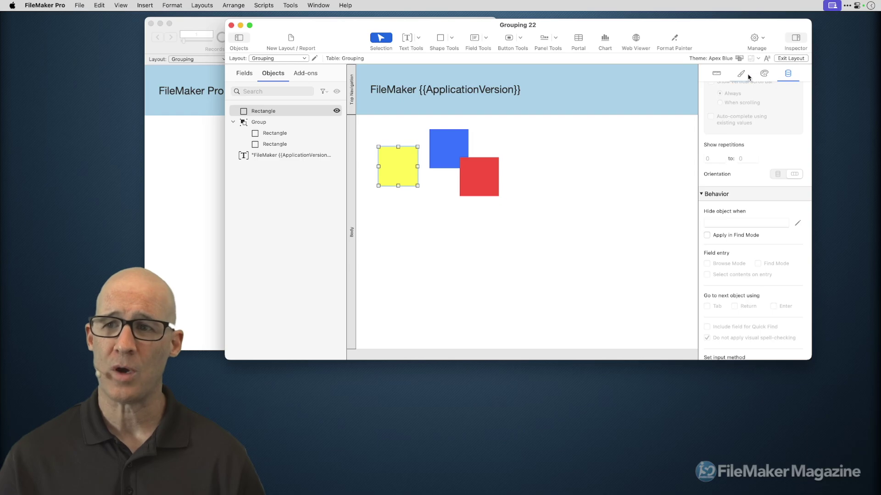
- View the Position settings and Align options, then move the yellow rectangle over the blue and red squares
{"action": "left_click", "coordinate": [715, 74]}
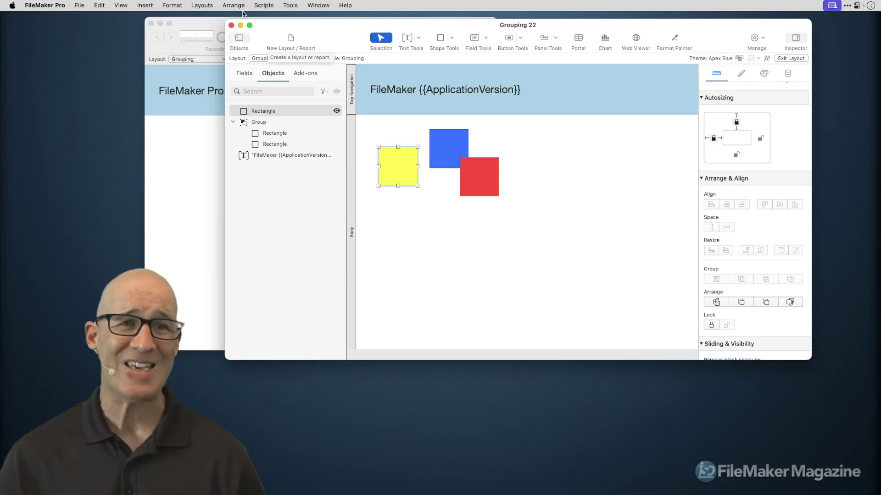
{"action": "left_click", "coordinate": [238, 6]}
{"action": "mouse_move", "coordinate": [261, 151]}
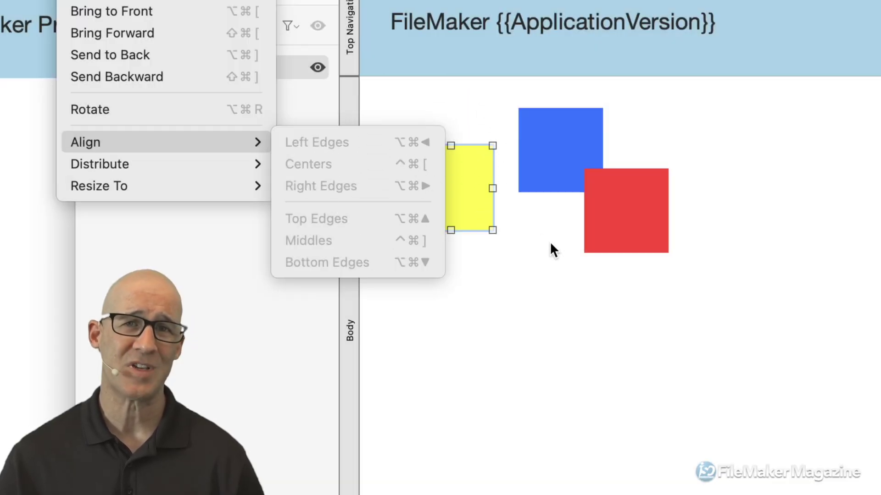
{"action": "left_click", "coordinate": [560, 265]}
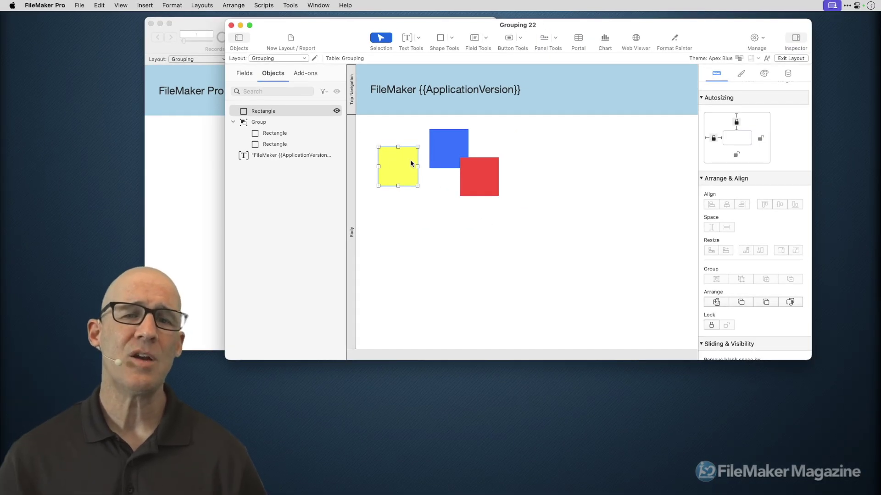
{"action": "left_click_drag", "start_coordinate": [404, 171], "coordinate": [466, 163]}
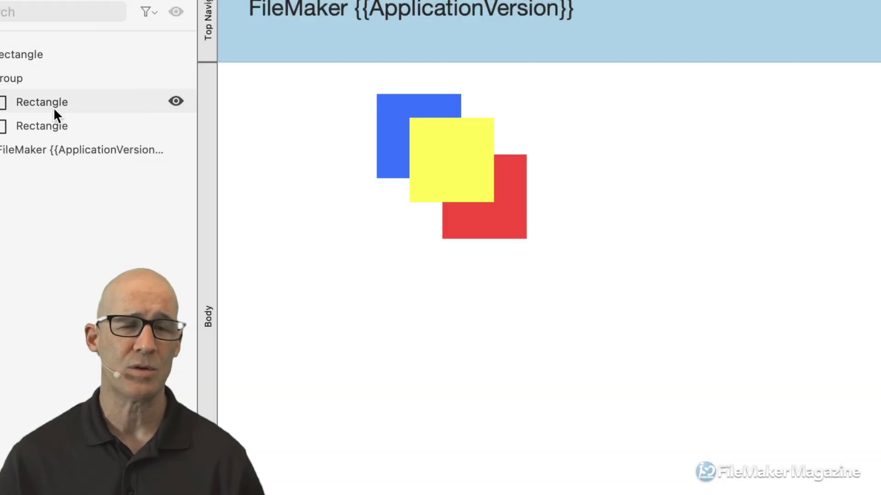
- Add the yellow rectangle to the blue-red group and select it in the Objects panel
{"action": "left_click_drag", "start_coordinate": [331, 92], "coordinate": [524, 260]}
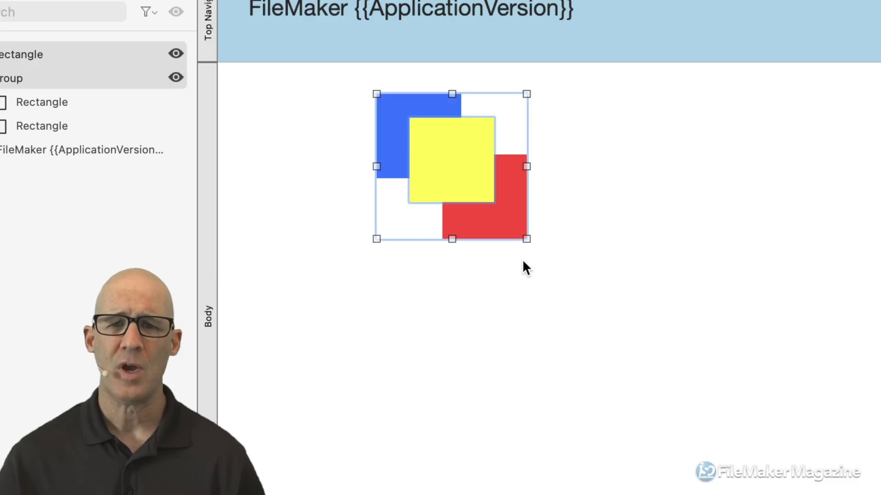
{"action": "right_click", "coordinate": [460, 151]}
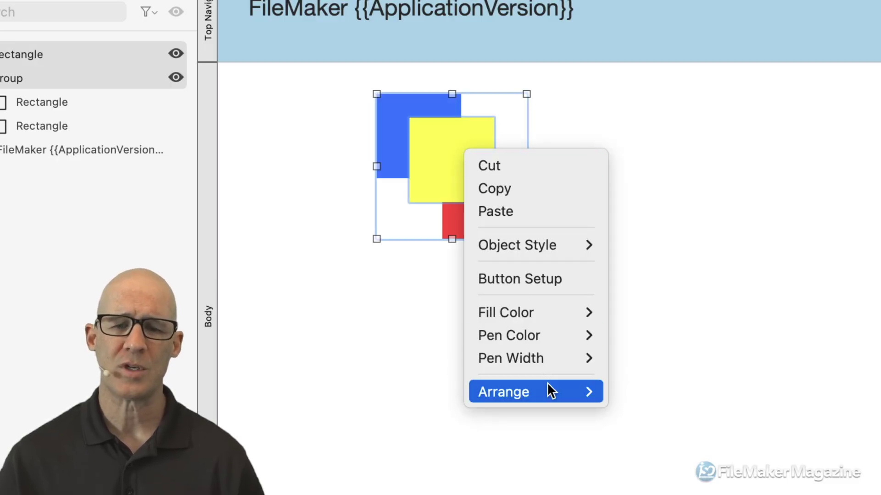
{"action": "mouse_move", "coordinate": [554, 389]}
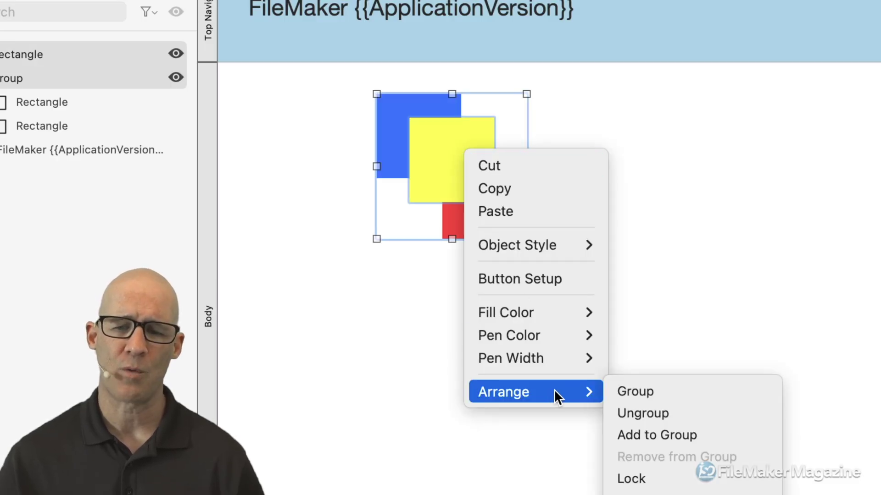
{"action": "left_click", "coordinate": [664, 433]}
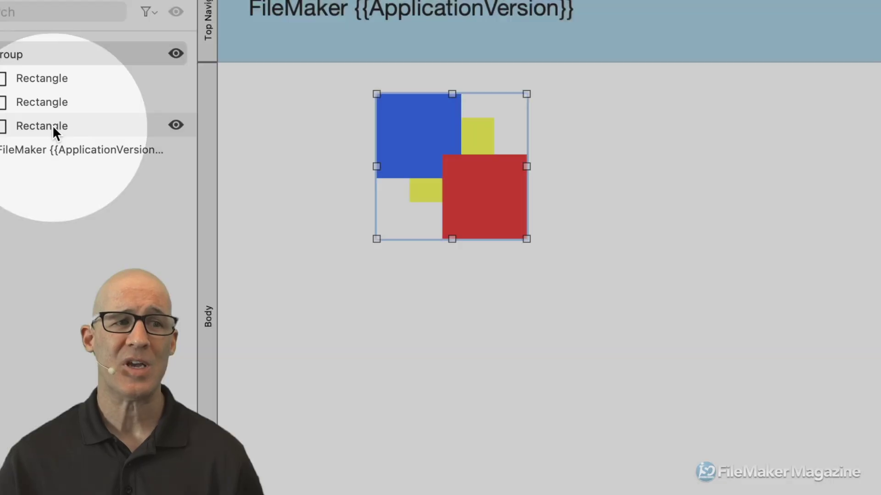
{"action": "left_click", "coordinate": [52, 125]}
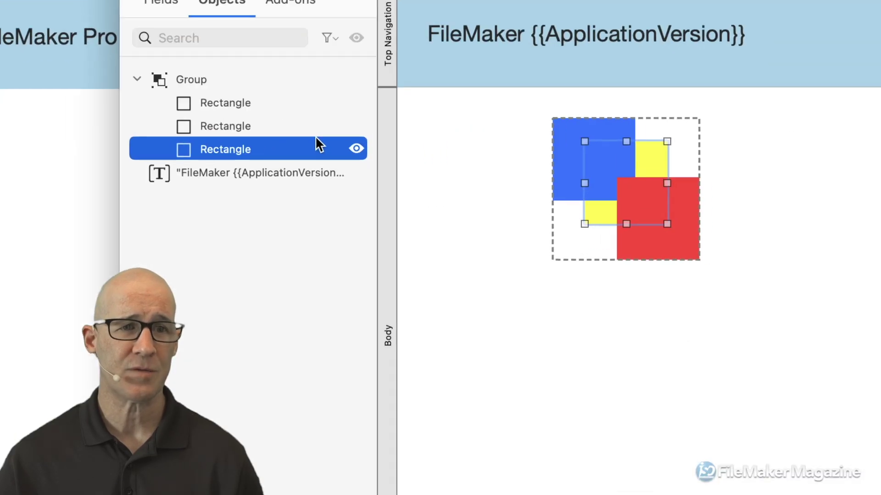
- Move the yellow rectangle to the bottom of the Objects list, group it with the blue-red group, and expand both groups
{"action": "left_click_drag", "start_coordinate": [213, 146], "coordinate": [239, 65]}
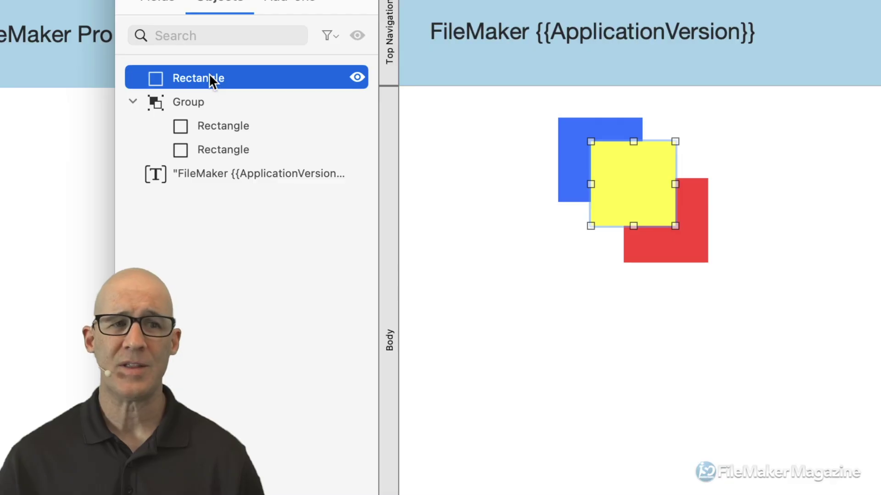
{"action": "left_click_drag", "start_coordinate": [208, 75], "coordinate": [196, 196]}
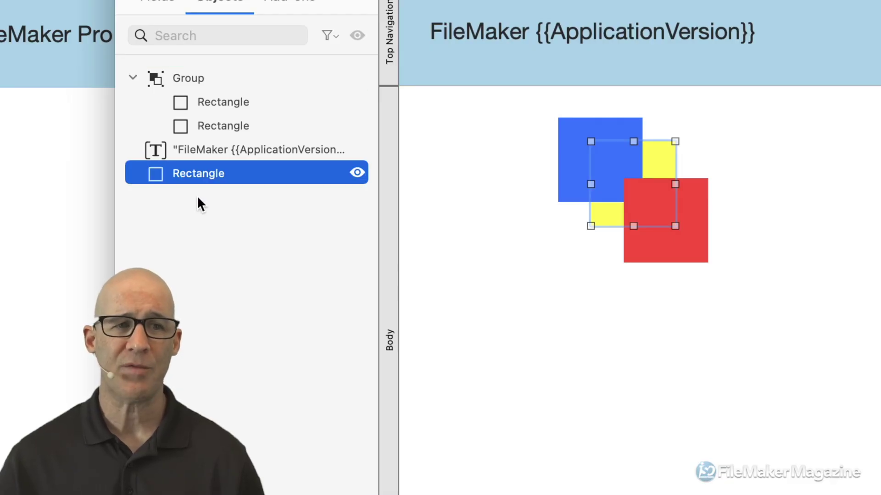
{"action": "left_click_drag", "start_coordinate": [531, 154], "coordinate": [707, 259]}
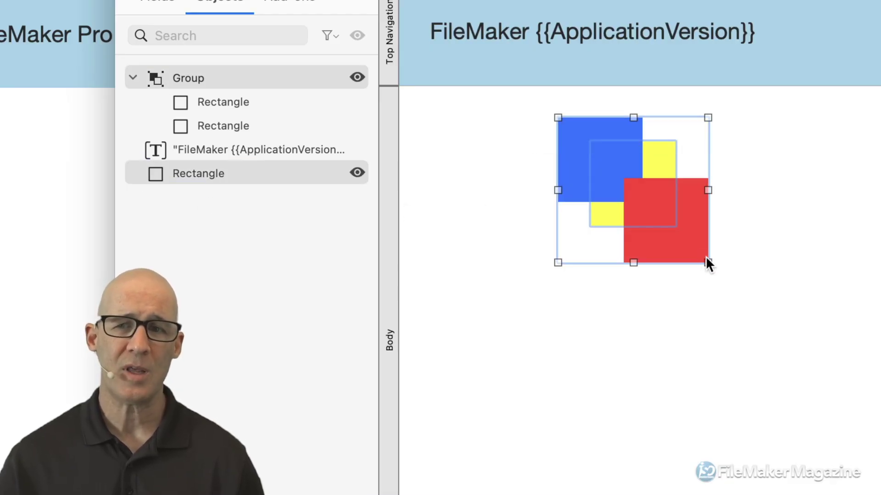
{"action": "right_click", "coordinate": [656, 207]}
{"action": "mouse_move", "coordinate": [736, 449]}
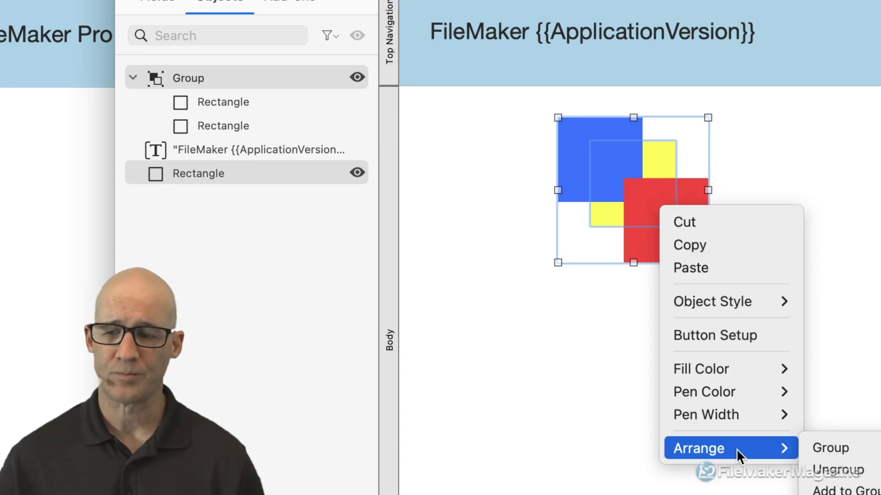
{"action": "left_click", "coordinate": [817, 452]}
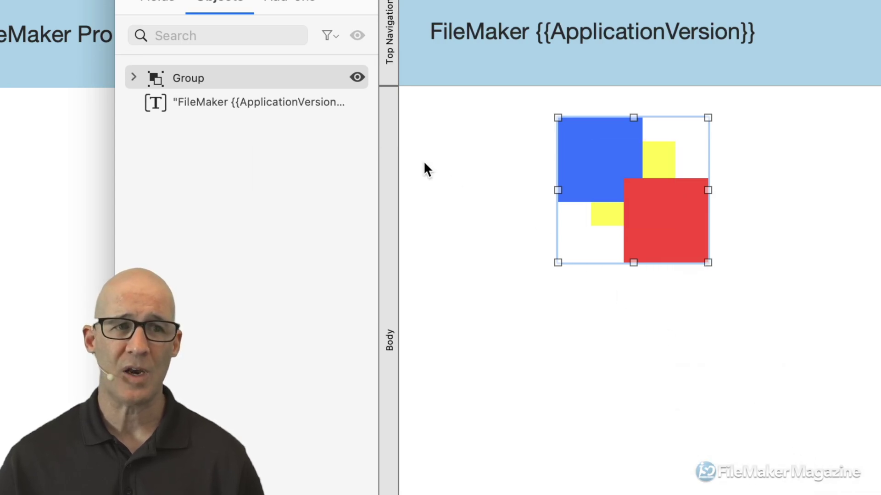
{"action": "left_click", "coordinate": [133, 78]}
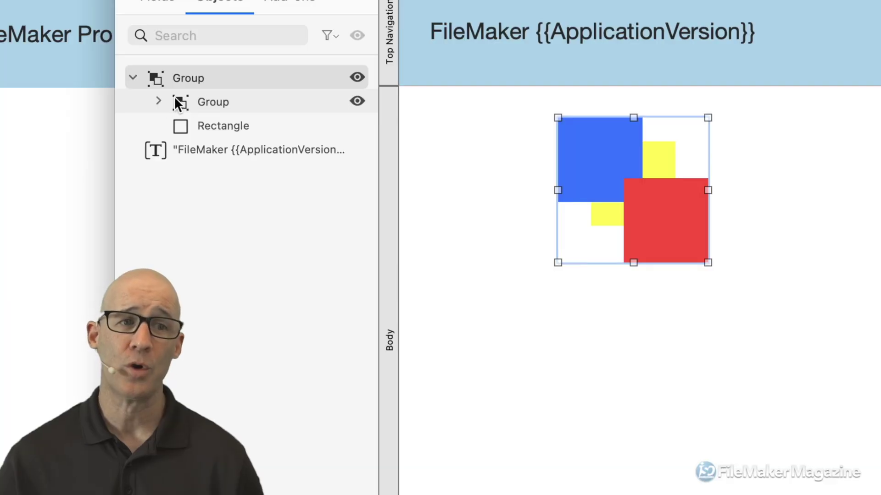
{"action": "left_click", "coordinate": [158, 101]}
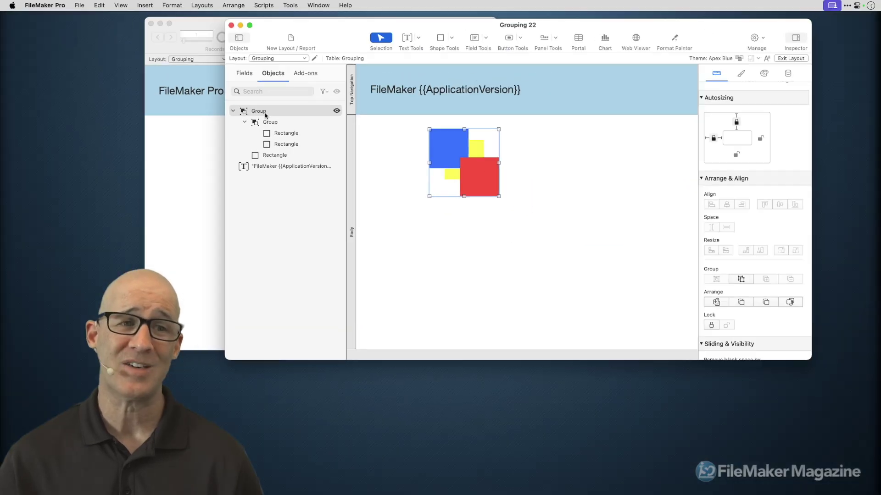
- Ungroup the outer group and combine all three rectangles into one flat group
{"action": "key", "text": "super+shift+g"}
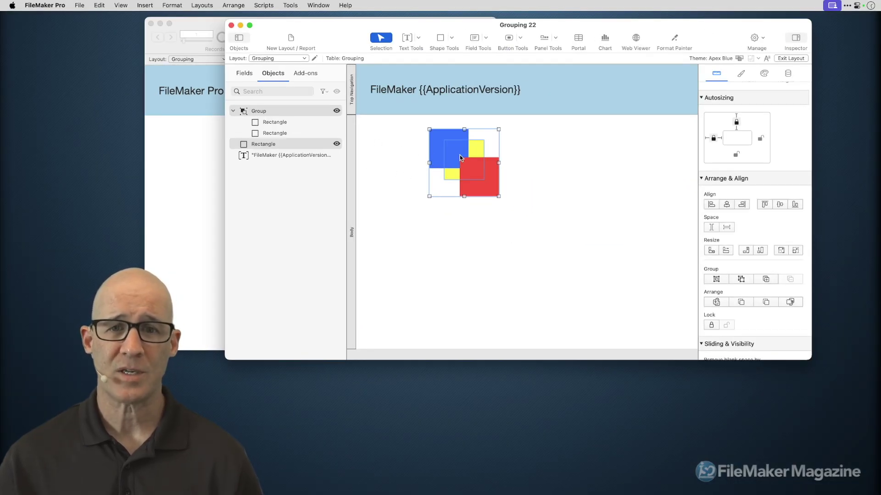
{"action": "left_click", "coordinate": [399, 171]}
{"action": "left_click_drag", "start_coordinate": [413, 128], "coordinate": [505, 211]}
{"action": "right_click", "coordinate": [466, 164]}
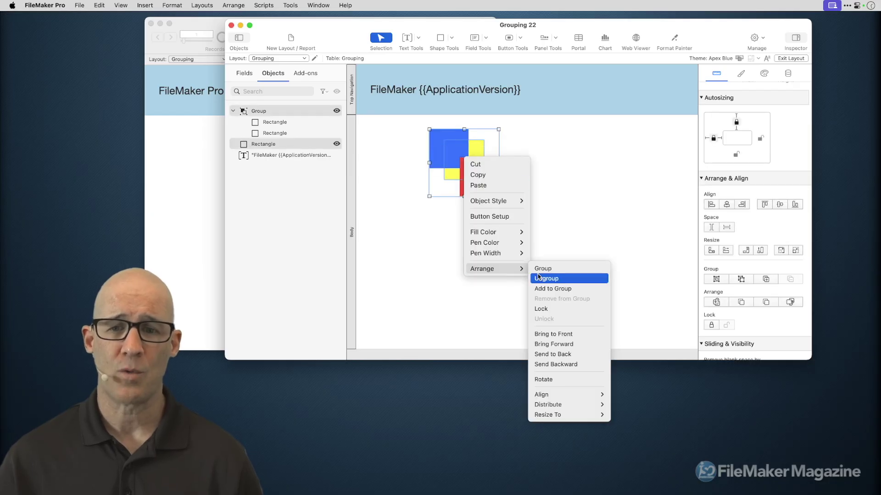
{"action": "left_click", "coordinate": [564, 290]}
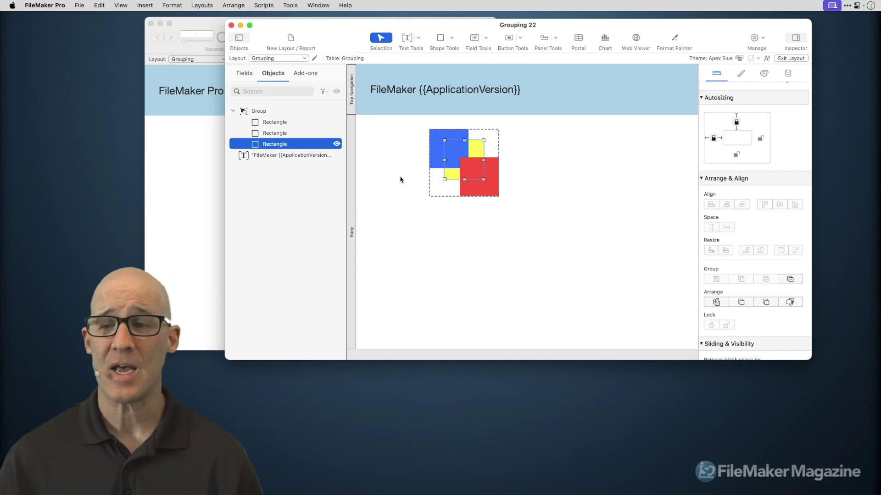
{"action": "left_click", "coordinate": [591, 190]}
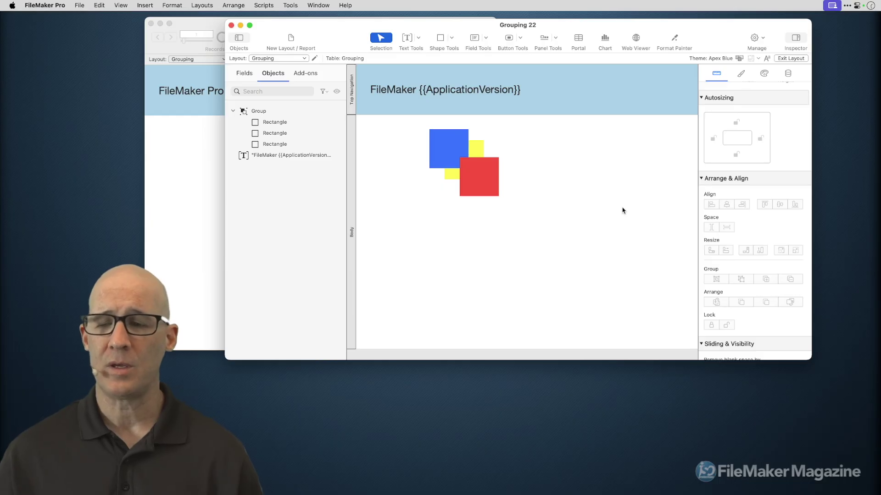
- Move the group to the layout's centre and shift the yellow rectangle to its upper left
{"action": "left_click", "coordinate": [439, 144]}
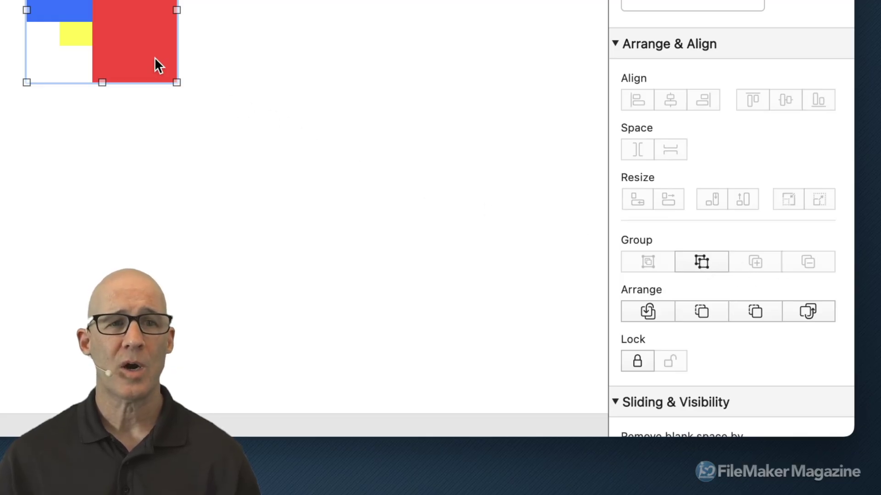
{"action": "left_click_drag", "start_coordinate": [155, 59], "coordinate": [459, 192]}
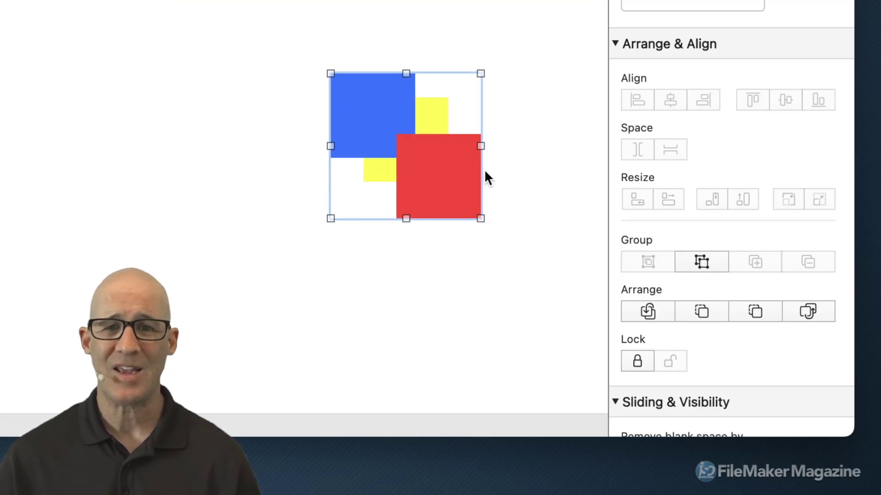
{"action": "left_click", "coordinate": [436, 121]}
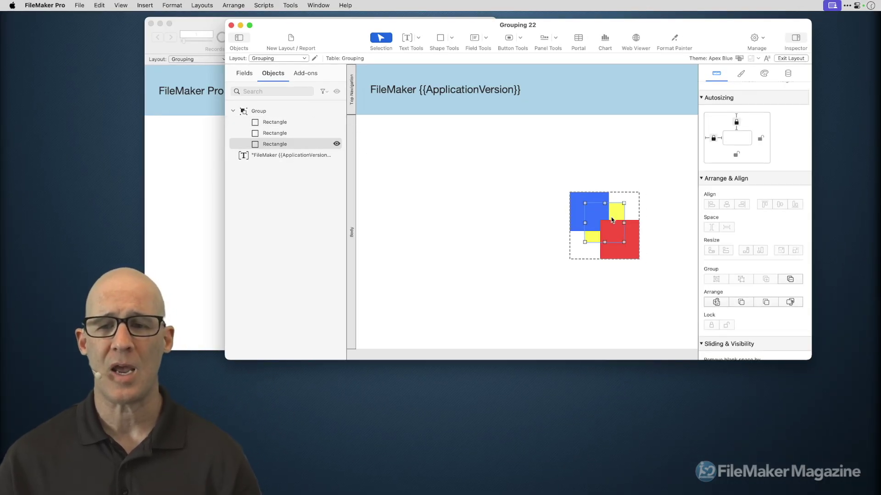
{"action": "left_click_drag", "start_coordinate": [615, 220], "coordinate": [516, 170]}
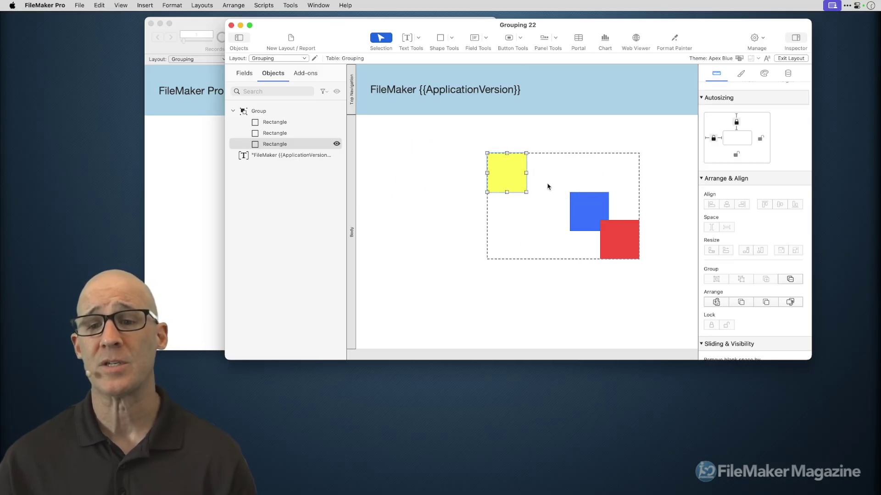
{"action": "right_click", "coordinate": [513, 179]}
{"action": "mouse_move", "coordinate": [551, 289]}
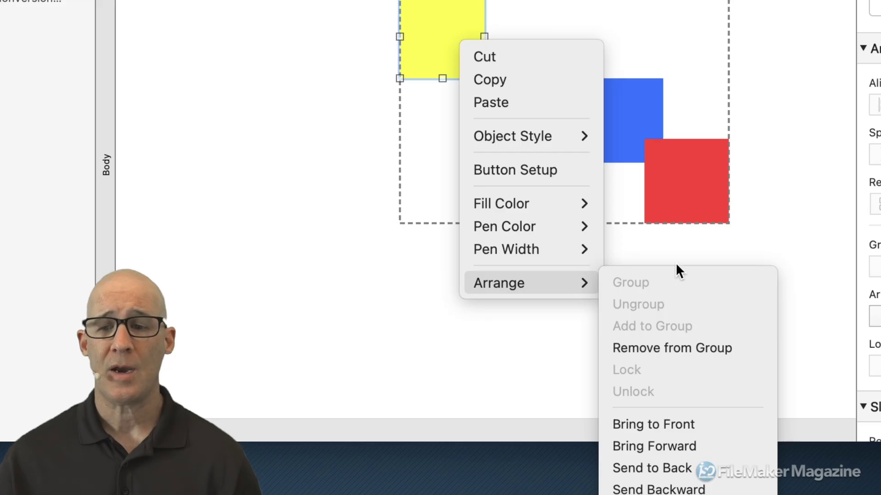
{"action": "left_click", "coordinate": [734, 250]}
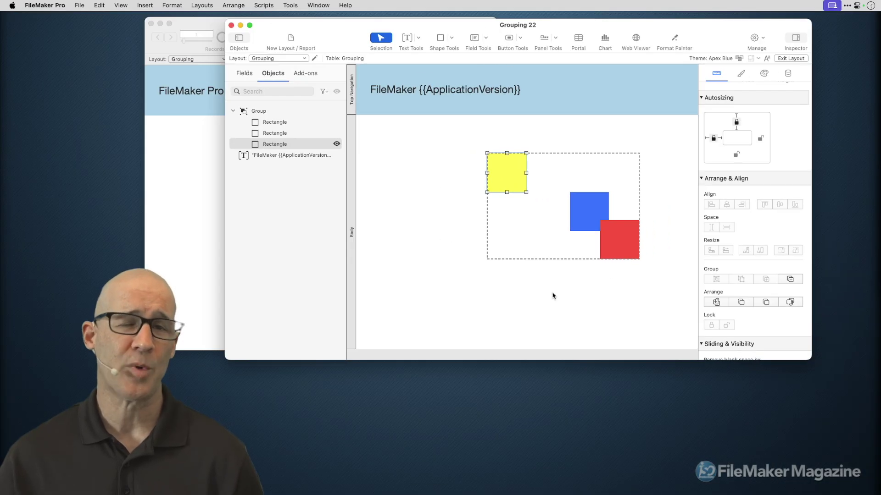